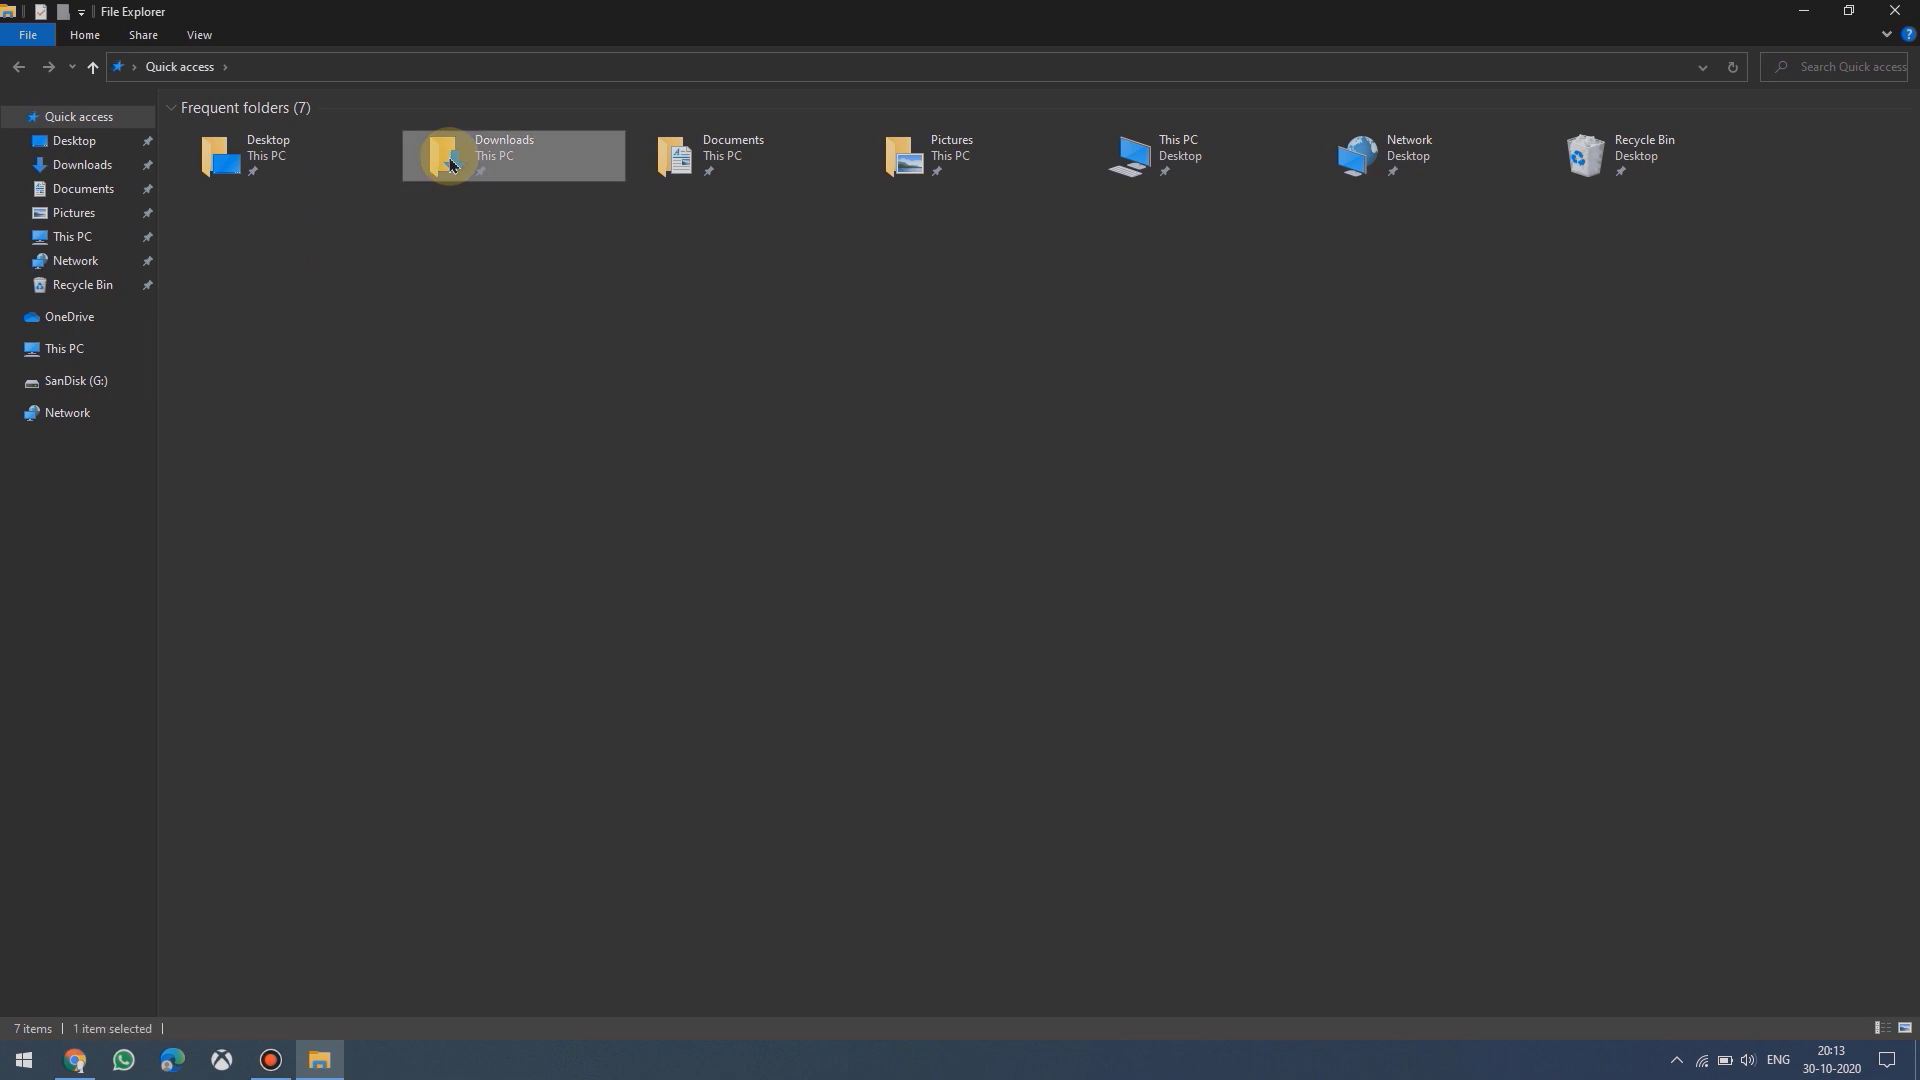
Refresh the Downloads folder to check the rufus-3.12 file and minimize the window.
right_click(450, 448)
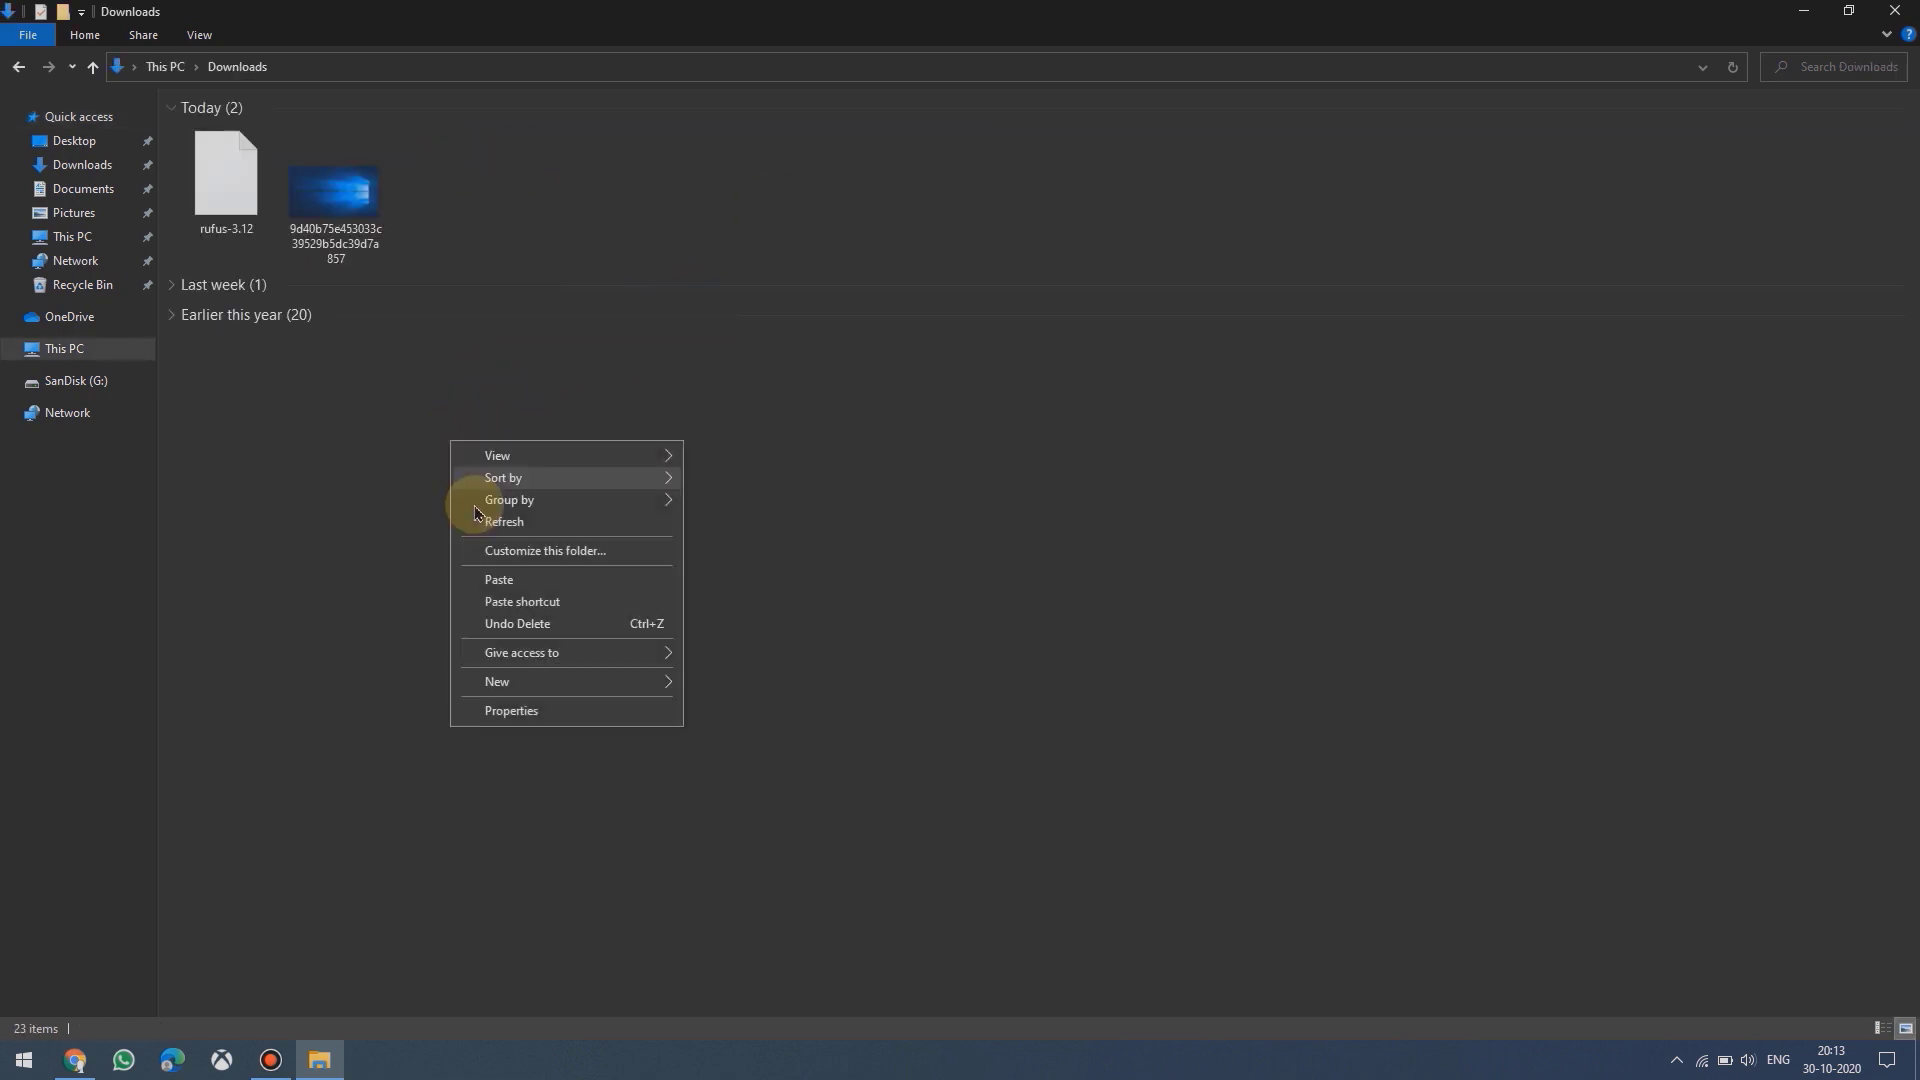
click(484, 519)
right_click(572, 203)
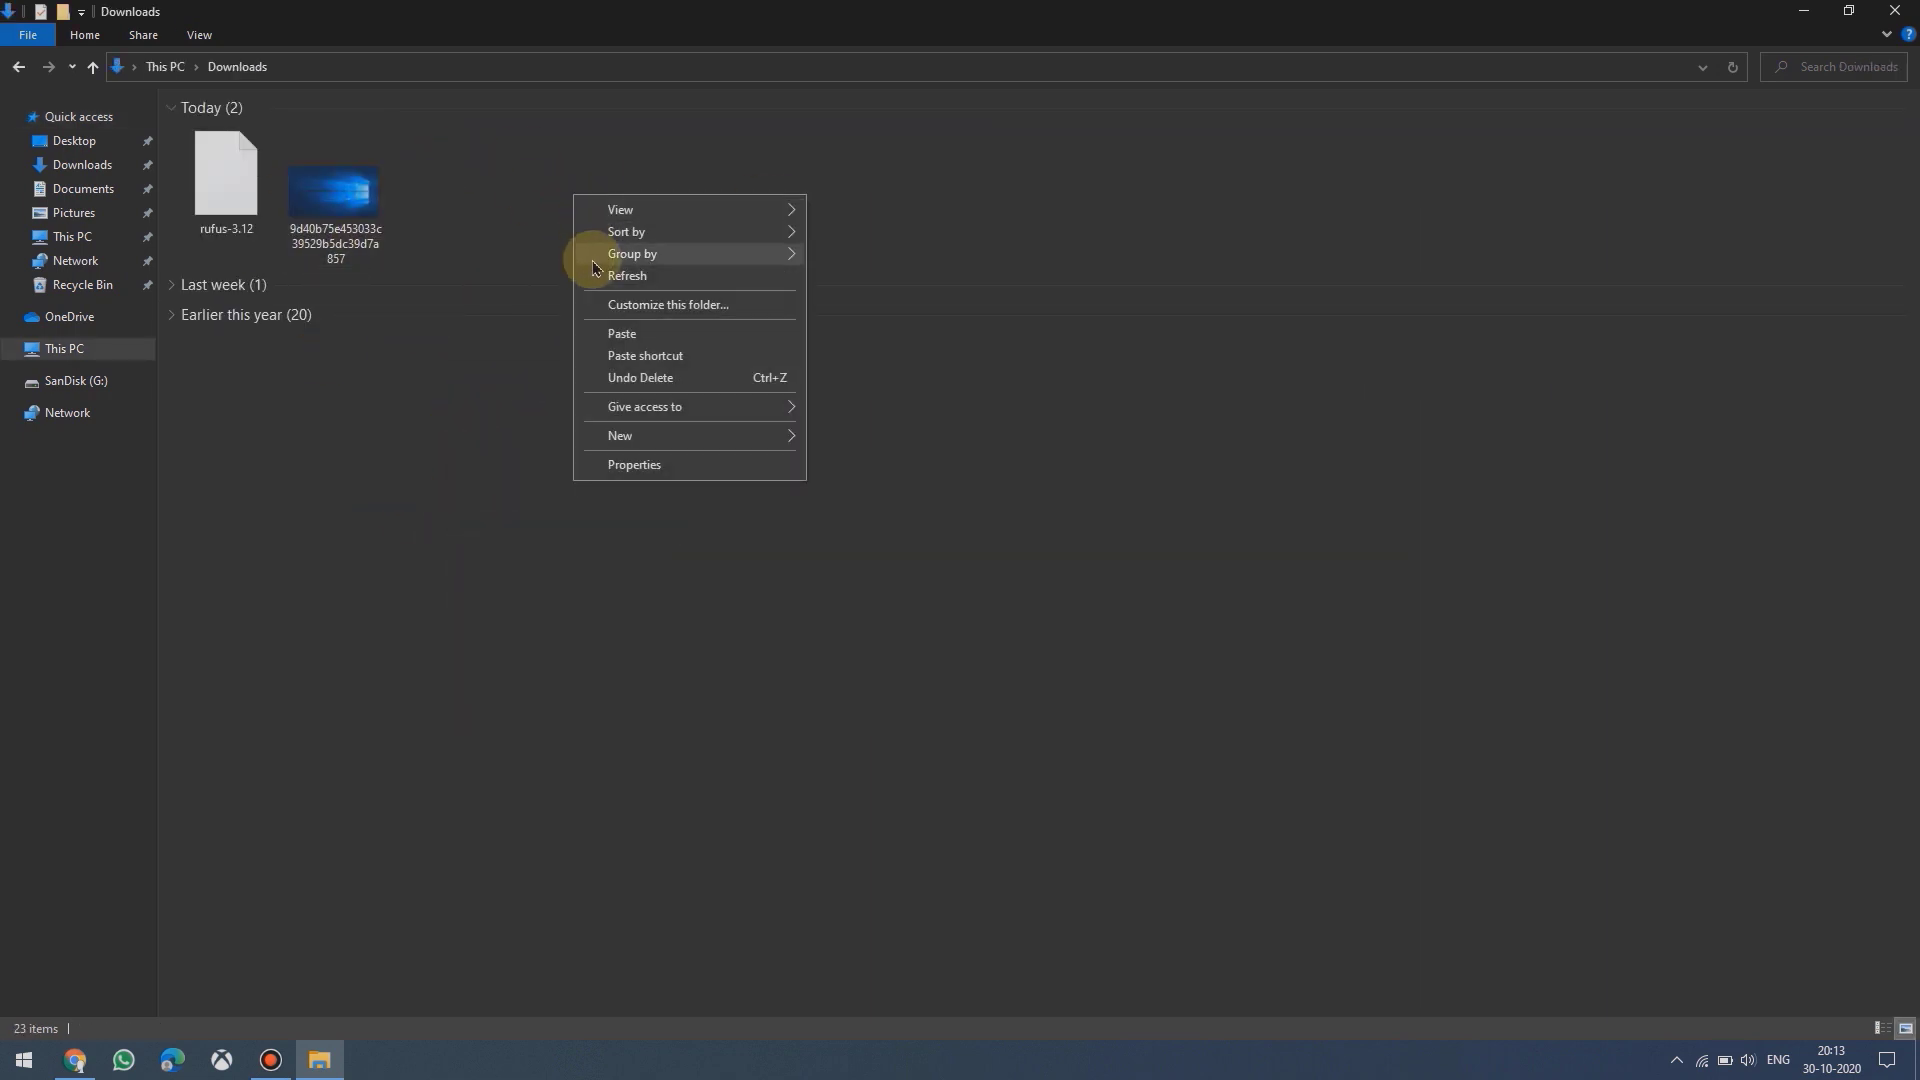
click(587, 274)
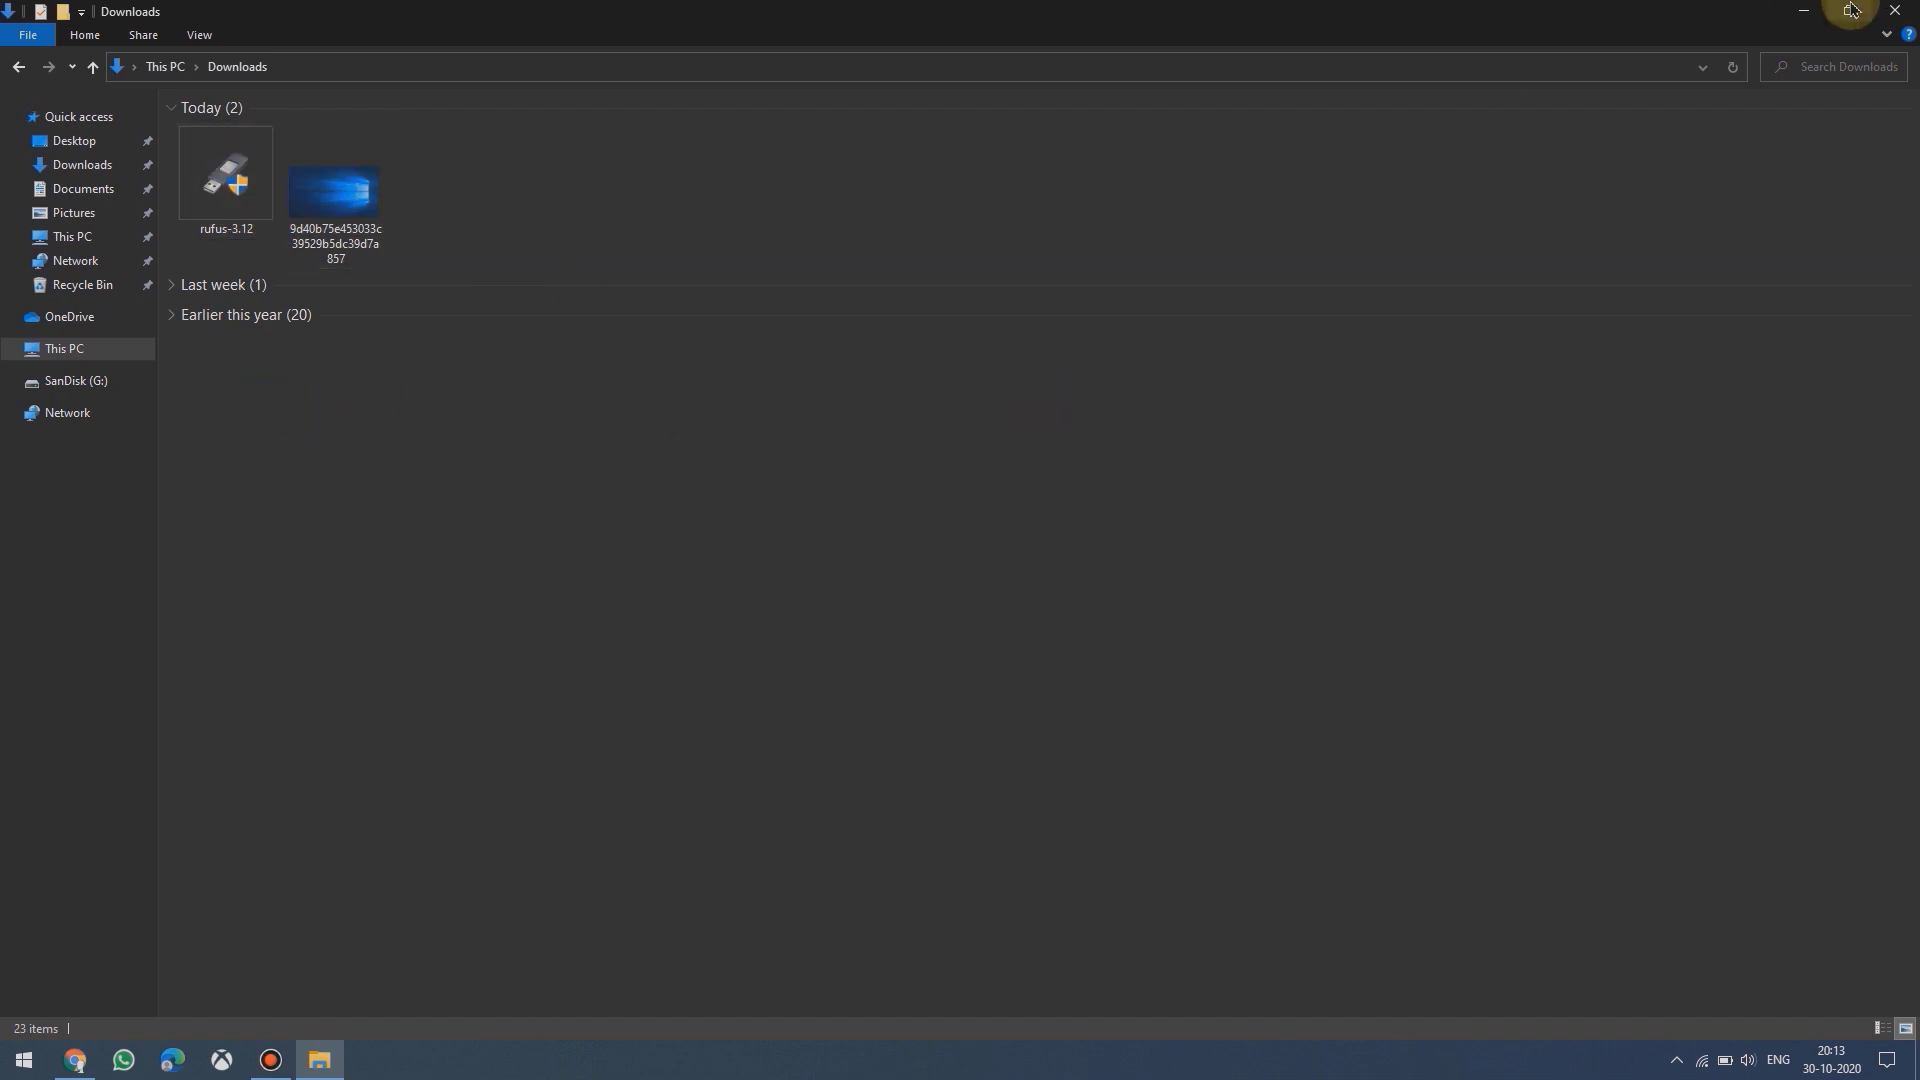
click(1803, 10)
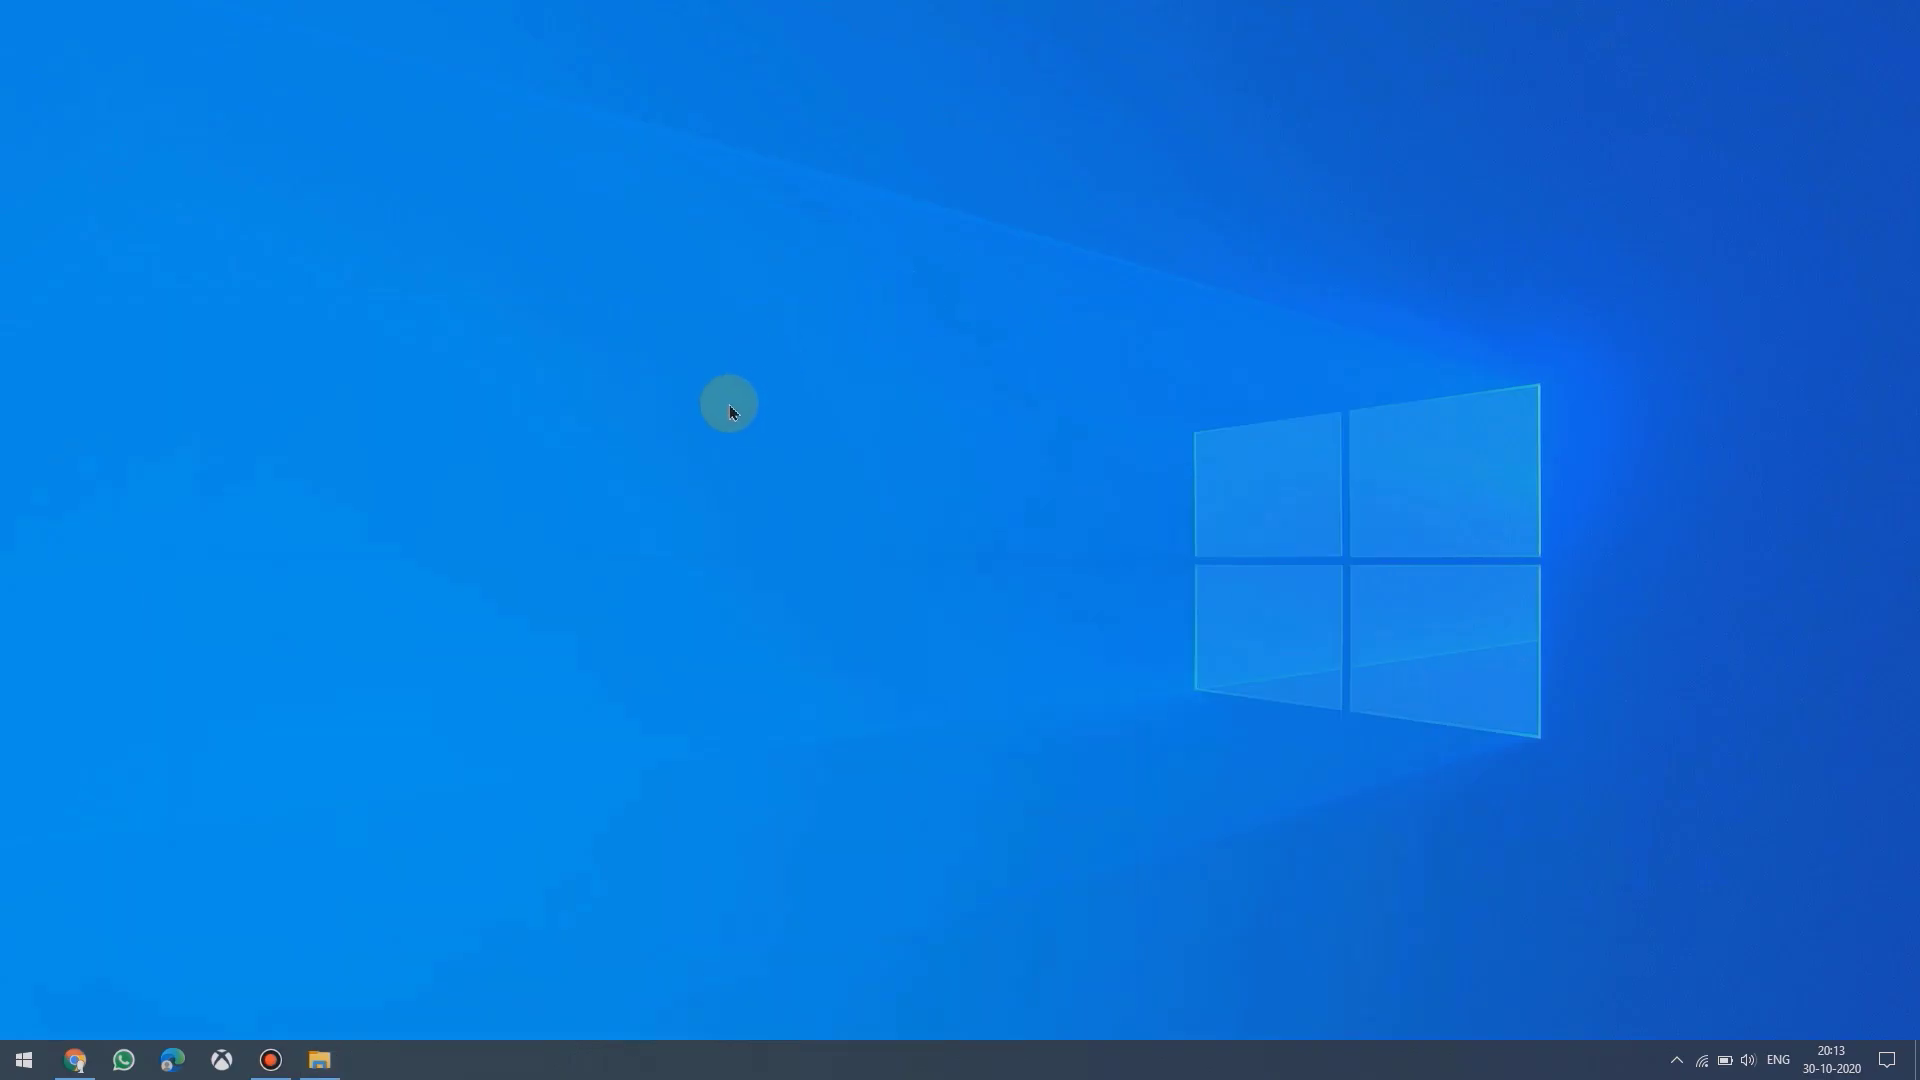
In a new File Explorer window, check the contents of the SanDisk (G:) drive and the Windows 10 ISO on New Volume (F:).
key(super+e)
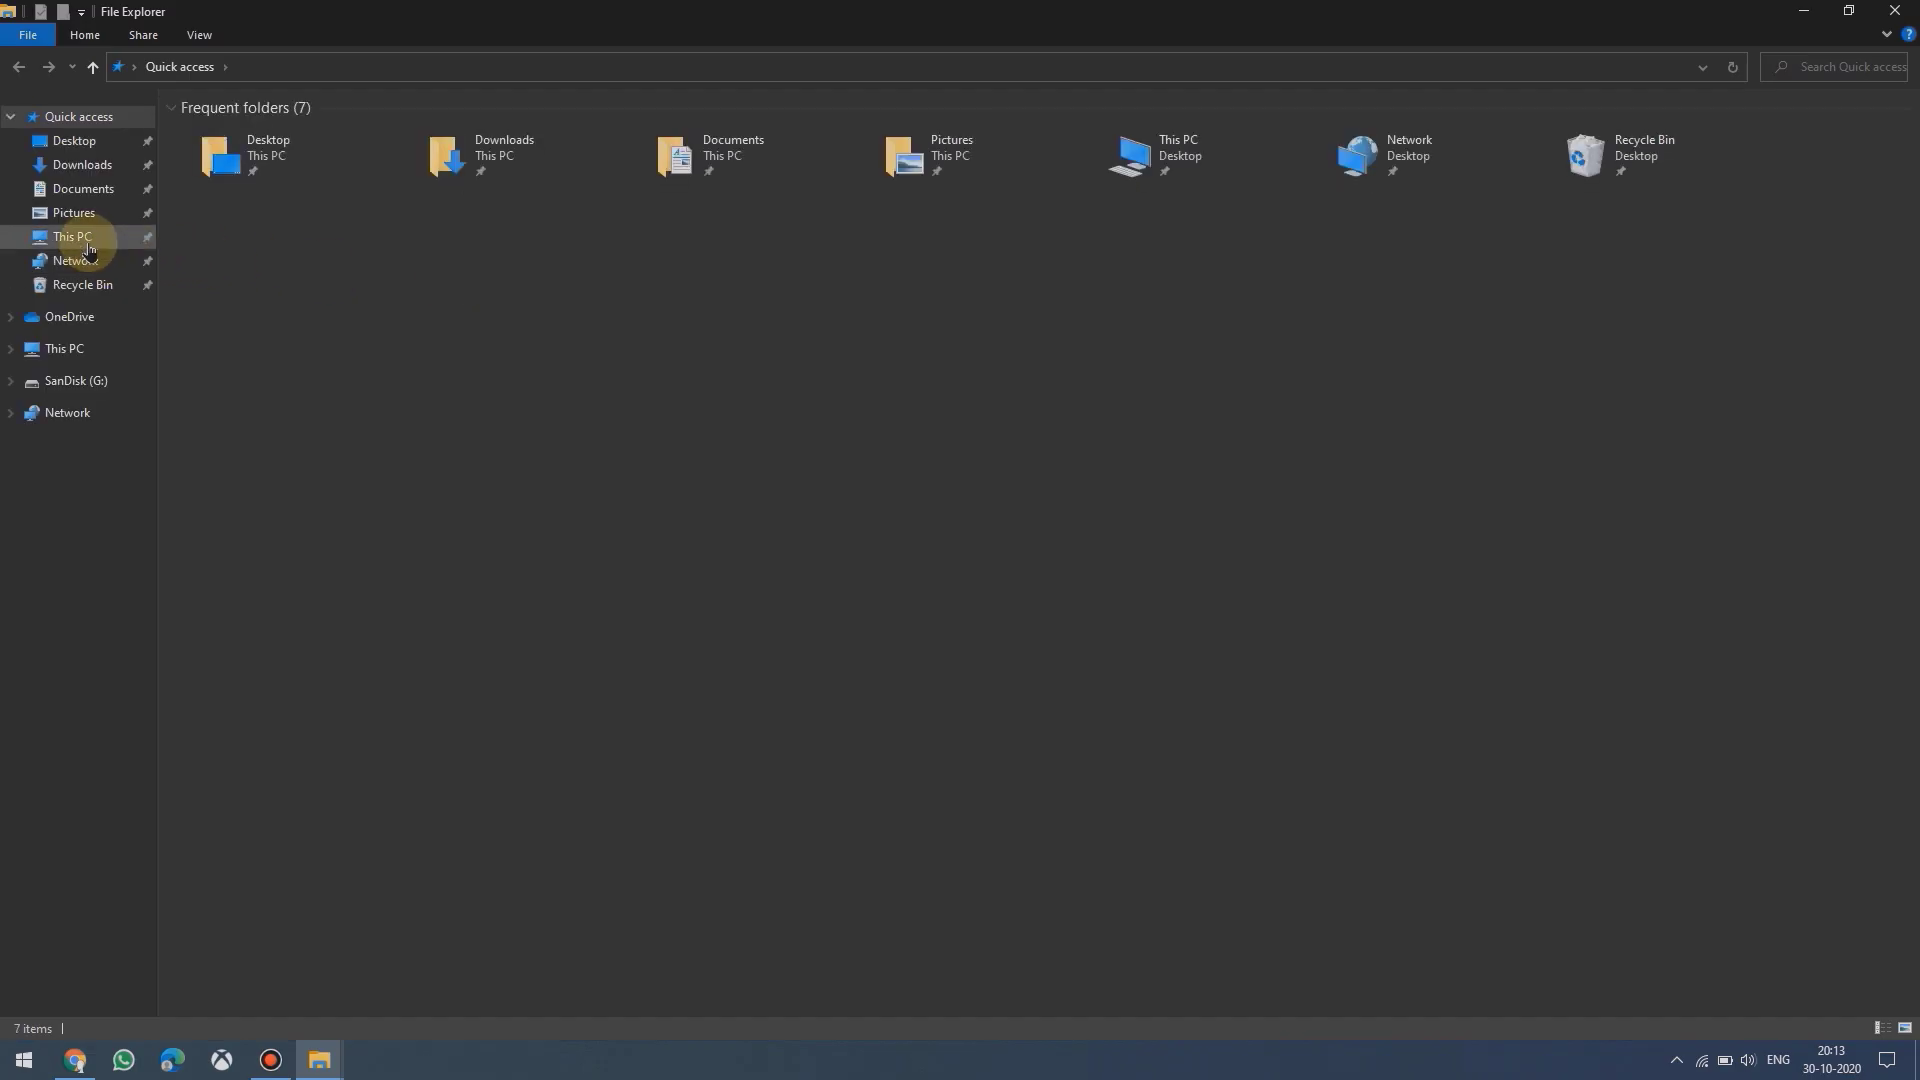
click(88, 242)
double_click(1356, 292)
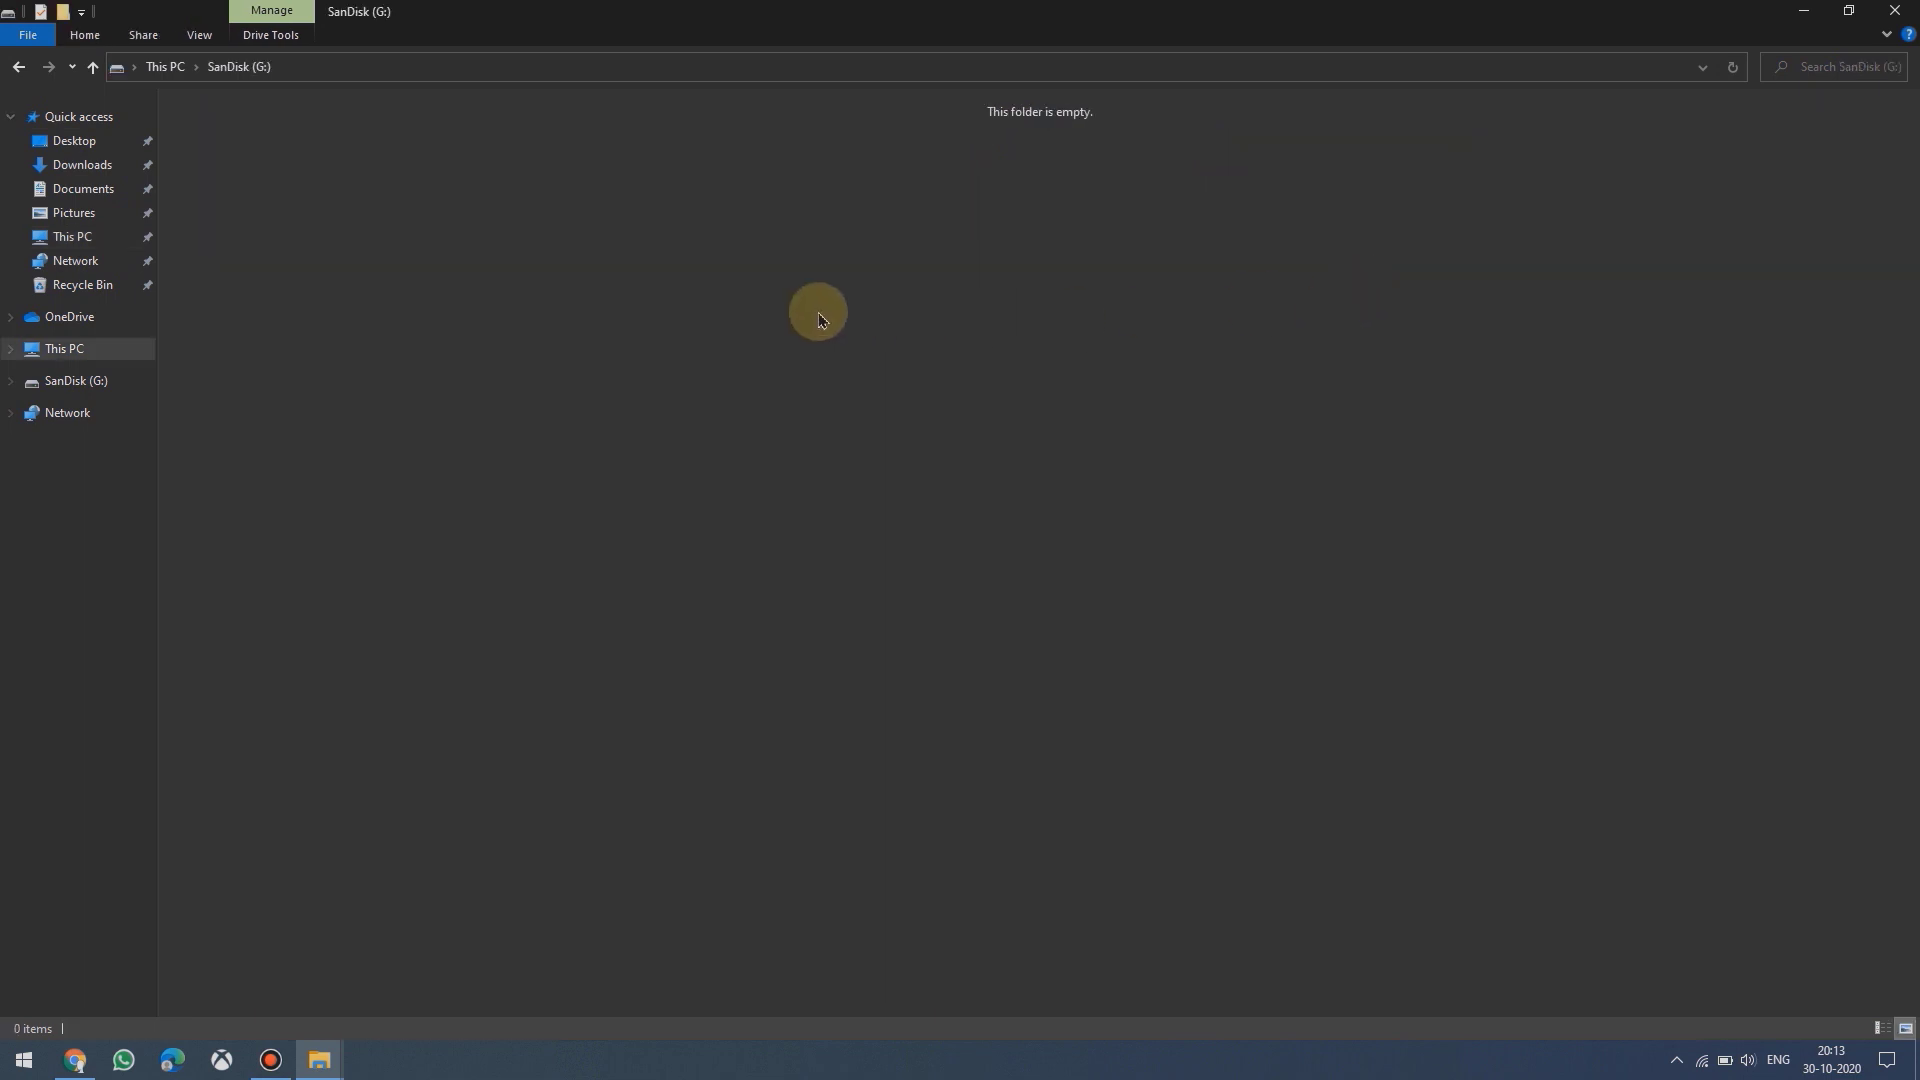
click(20, 68)
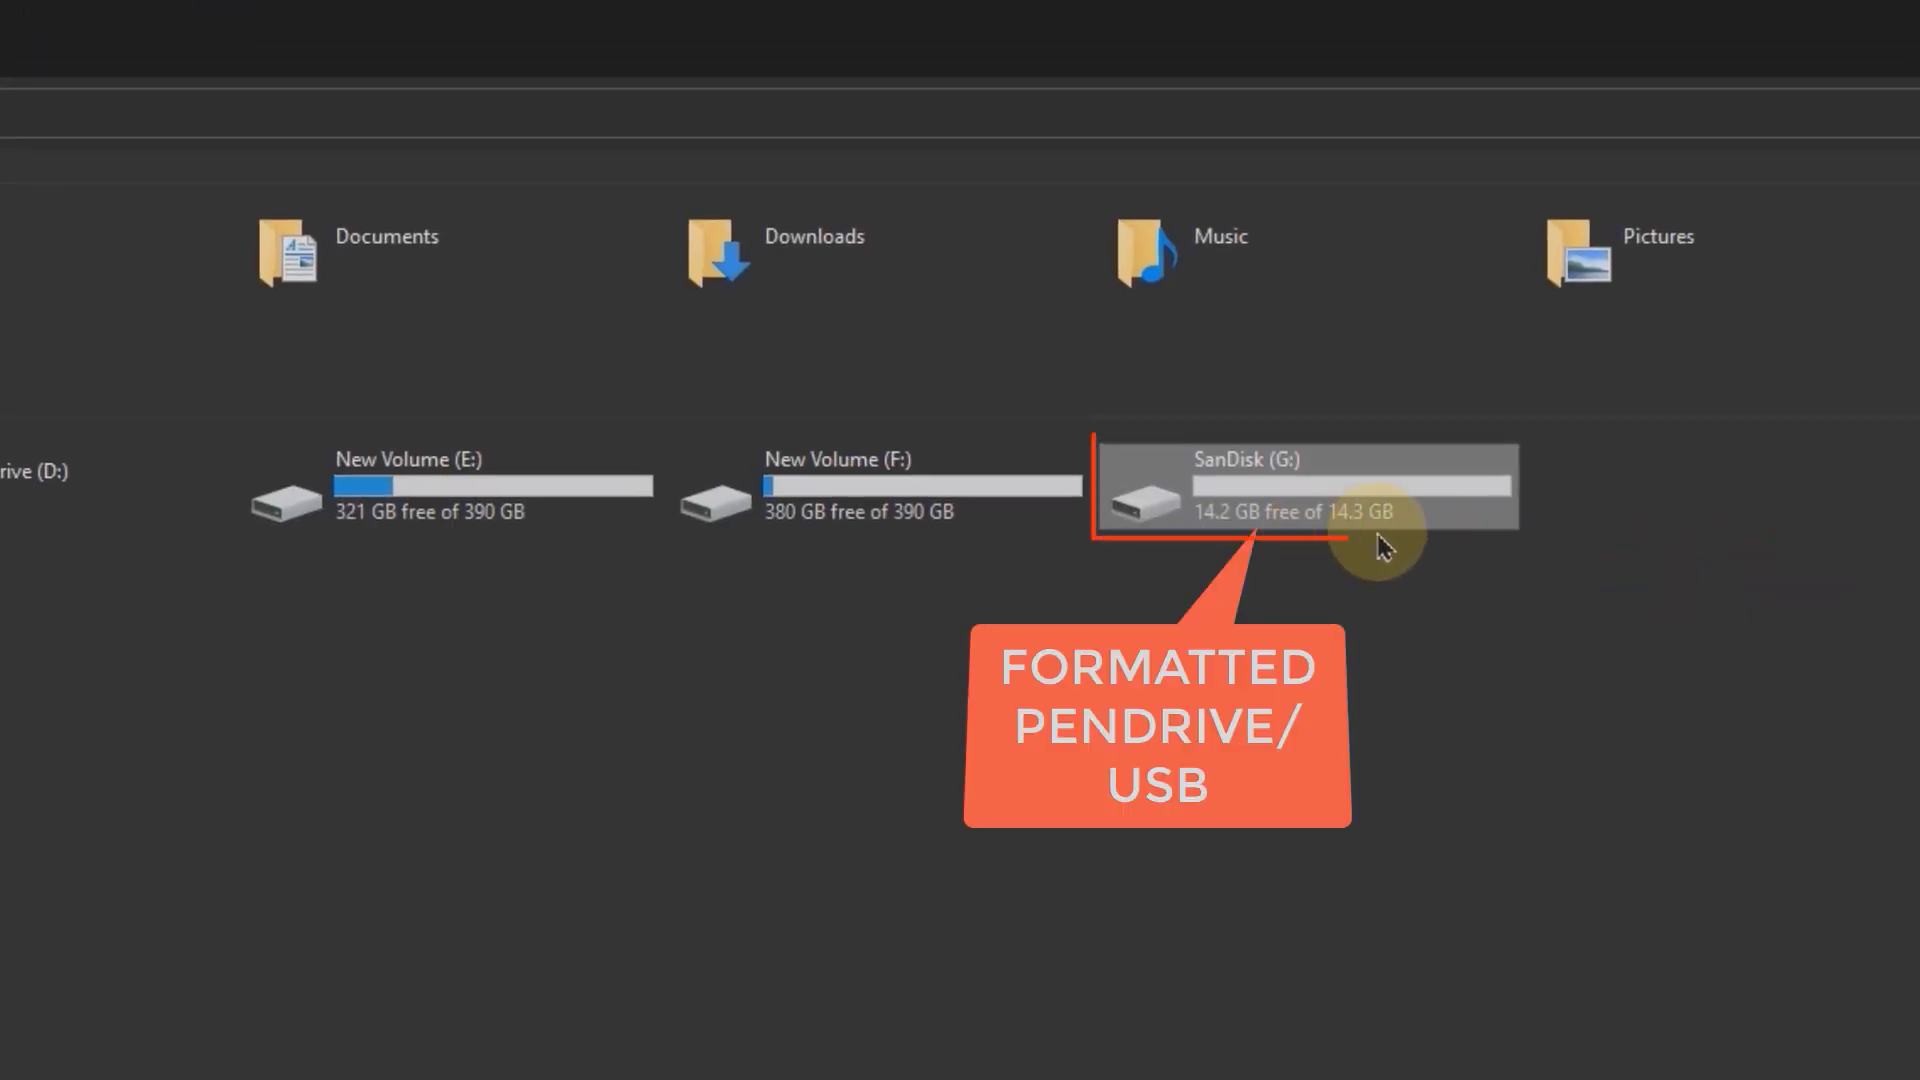
double_click(940, 522)
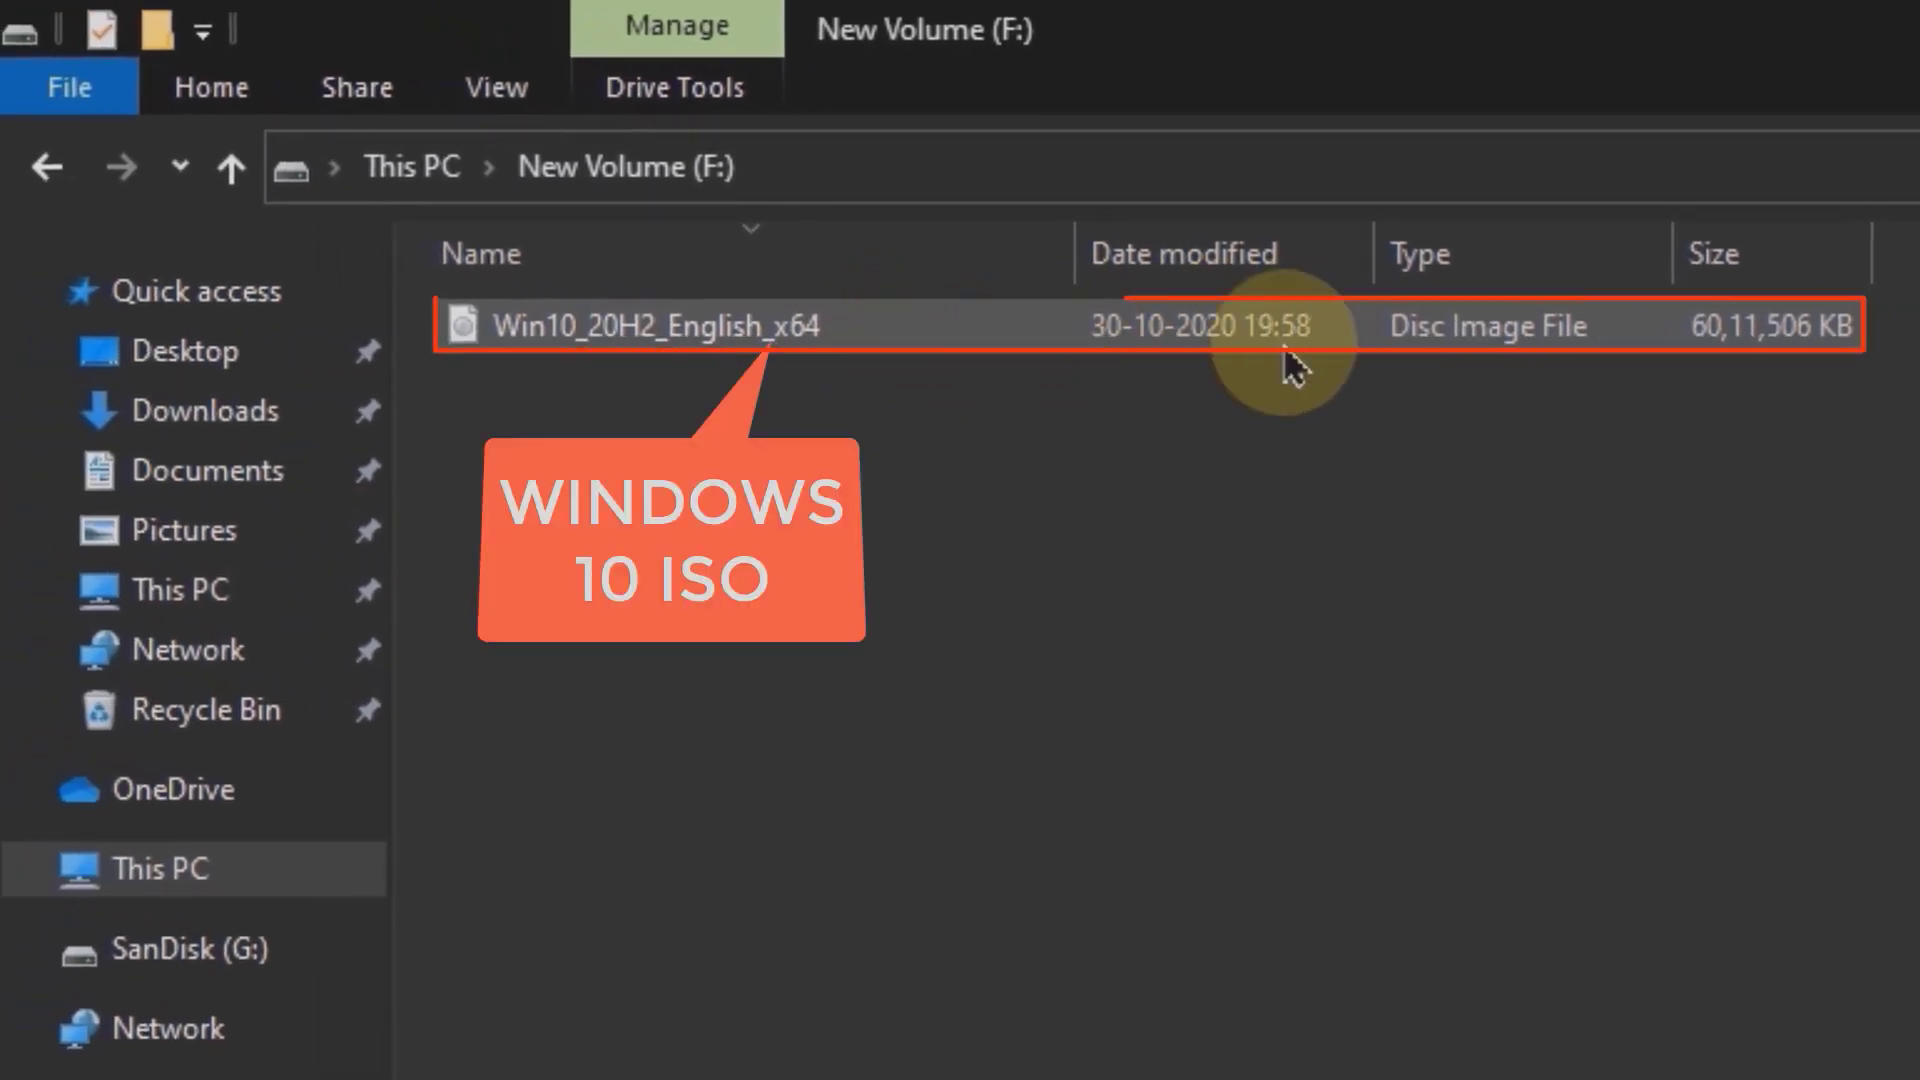
click(66, 180)
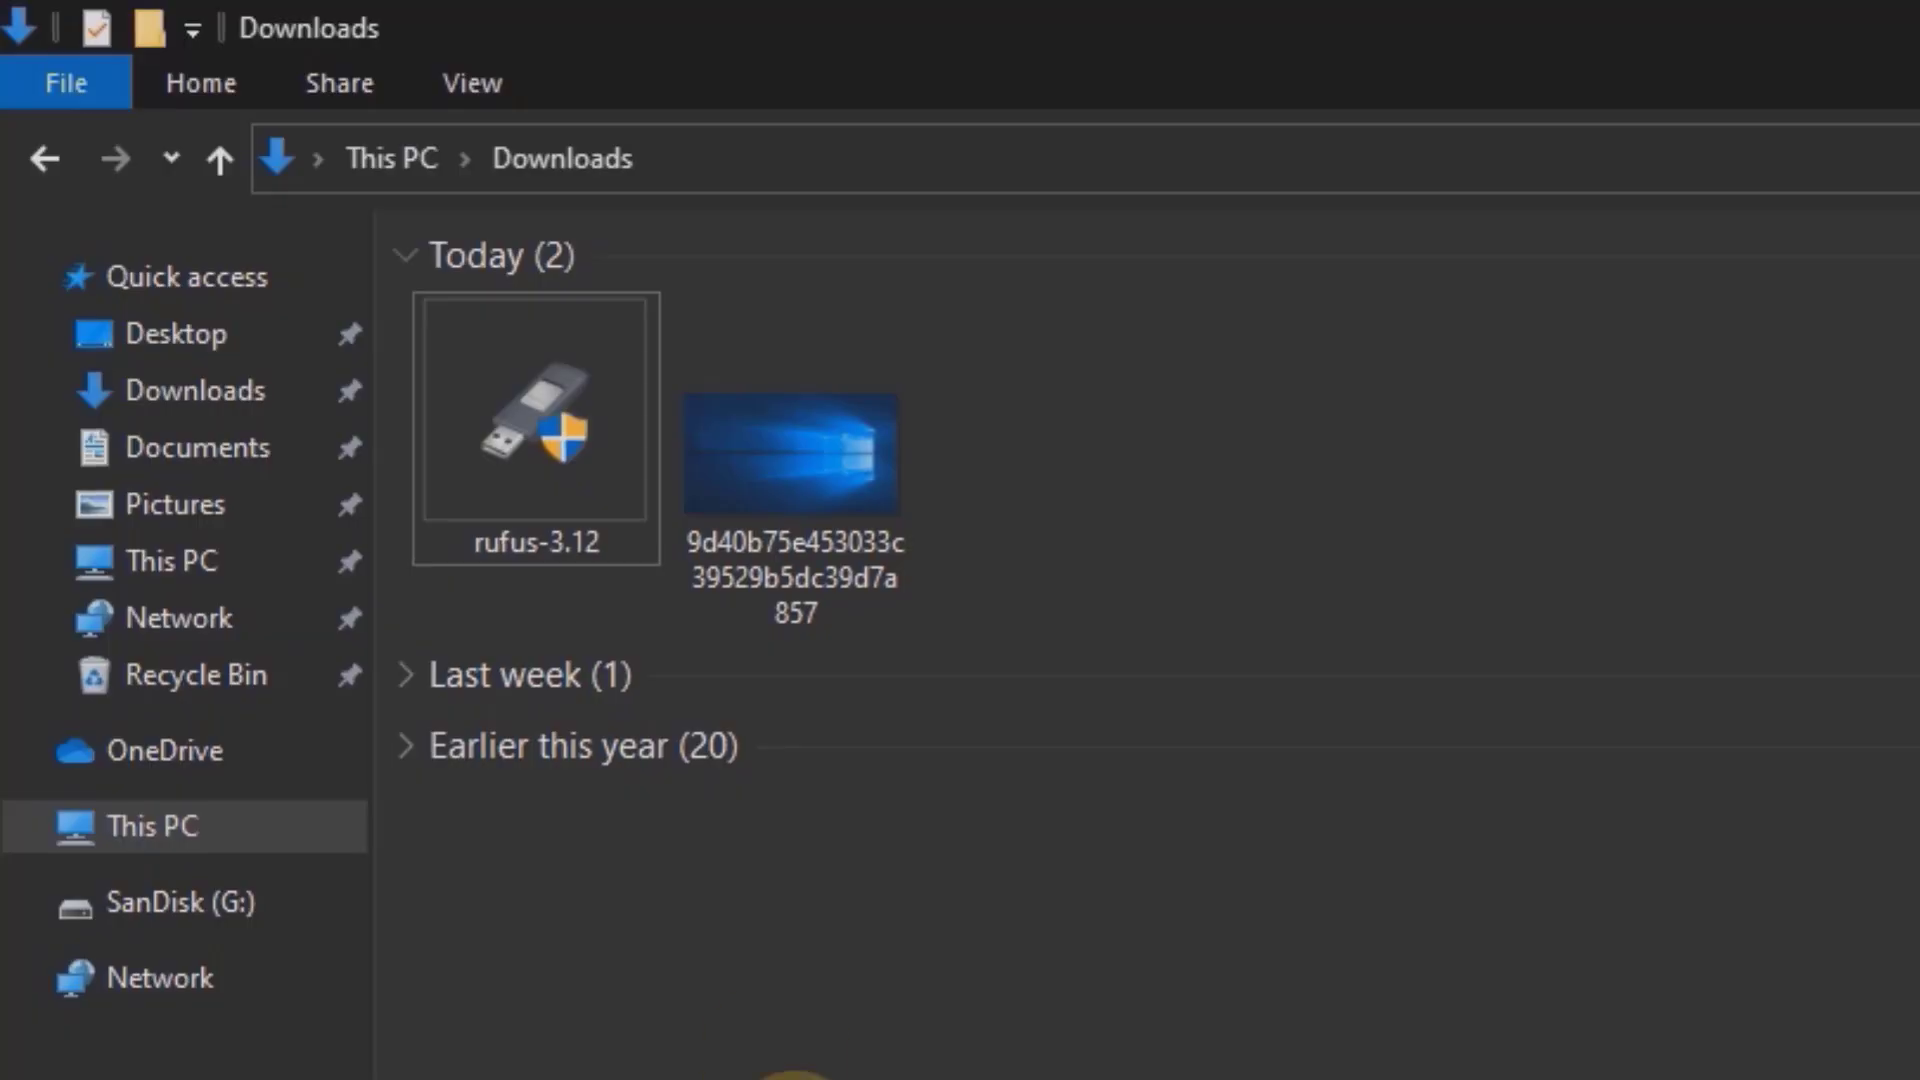
Launch rufus-3.12 from Downloads, declining online update checks, and choose SanDisk (G:) [16 GB] as the device.
double_click(607, 532)
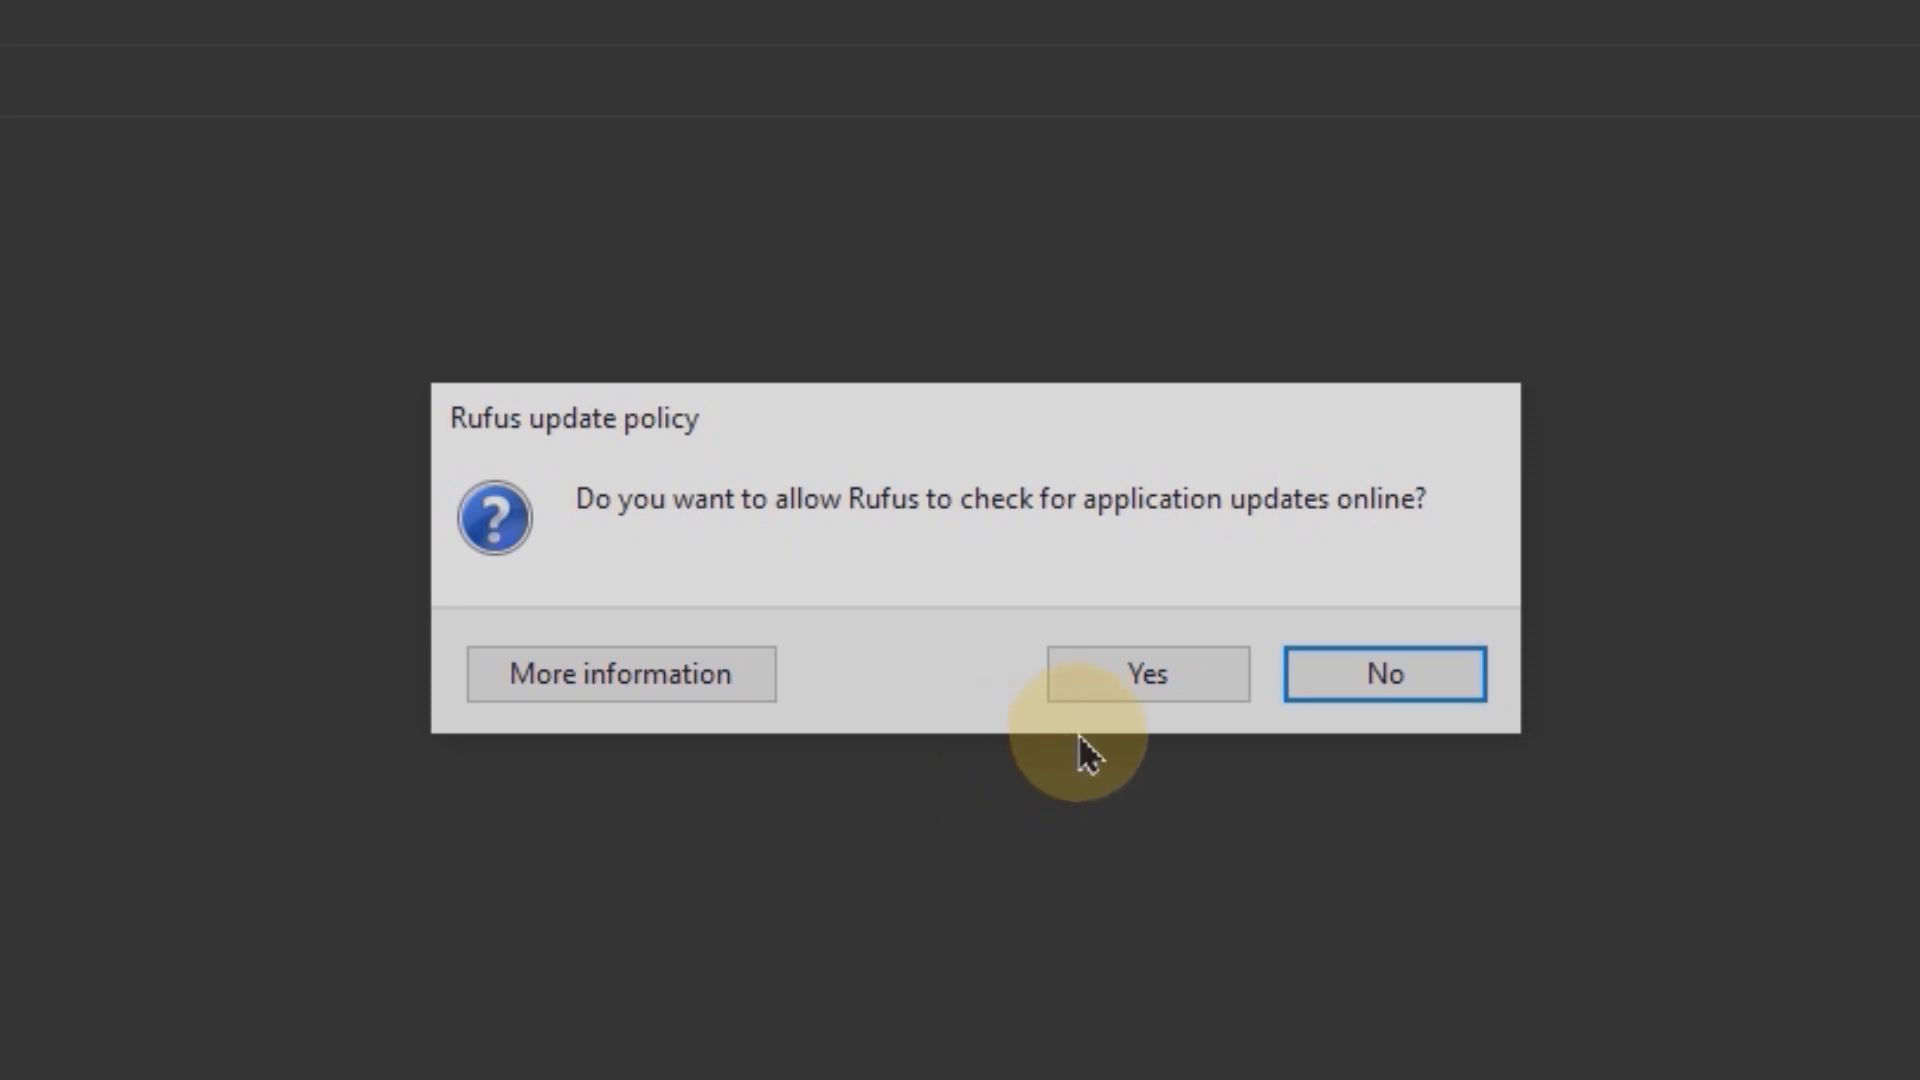
click(1369, 674)
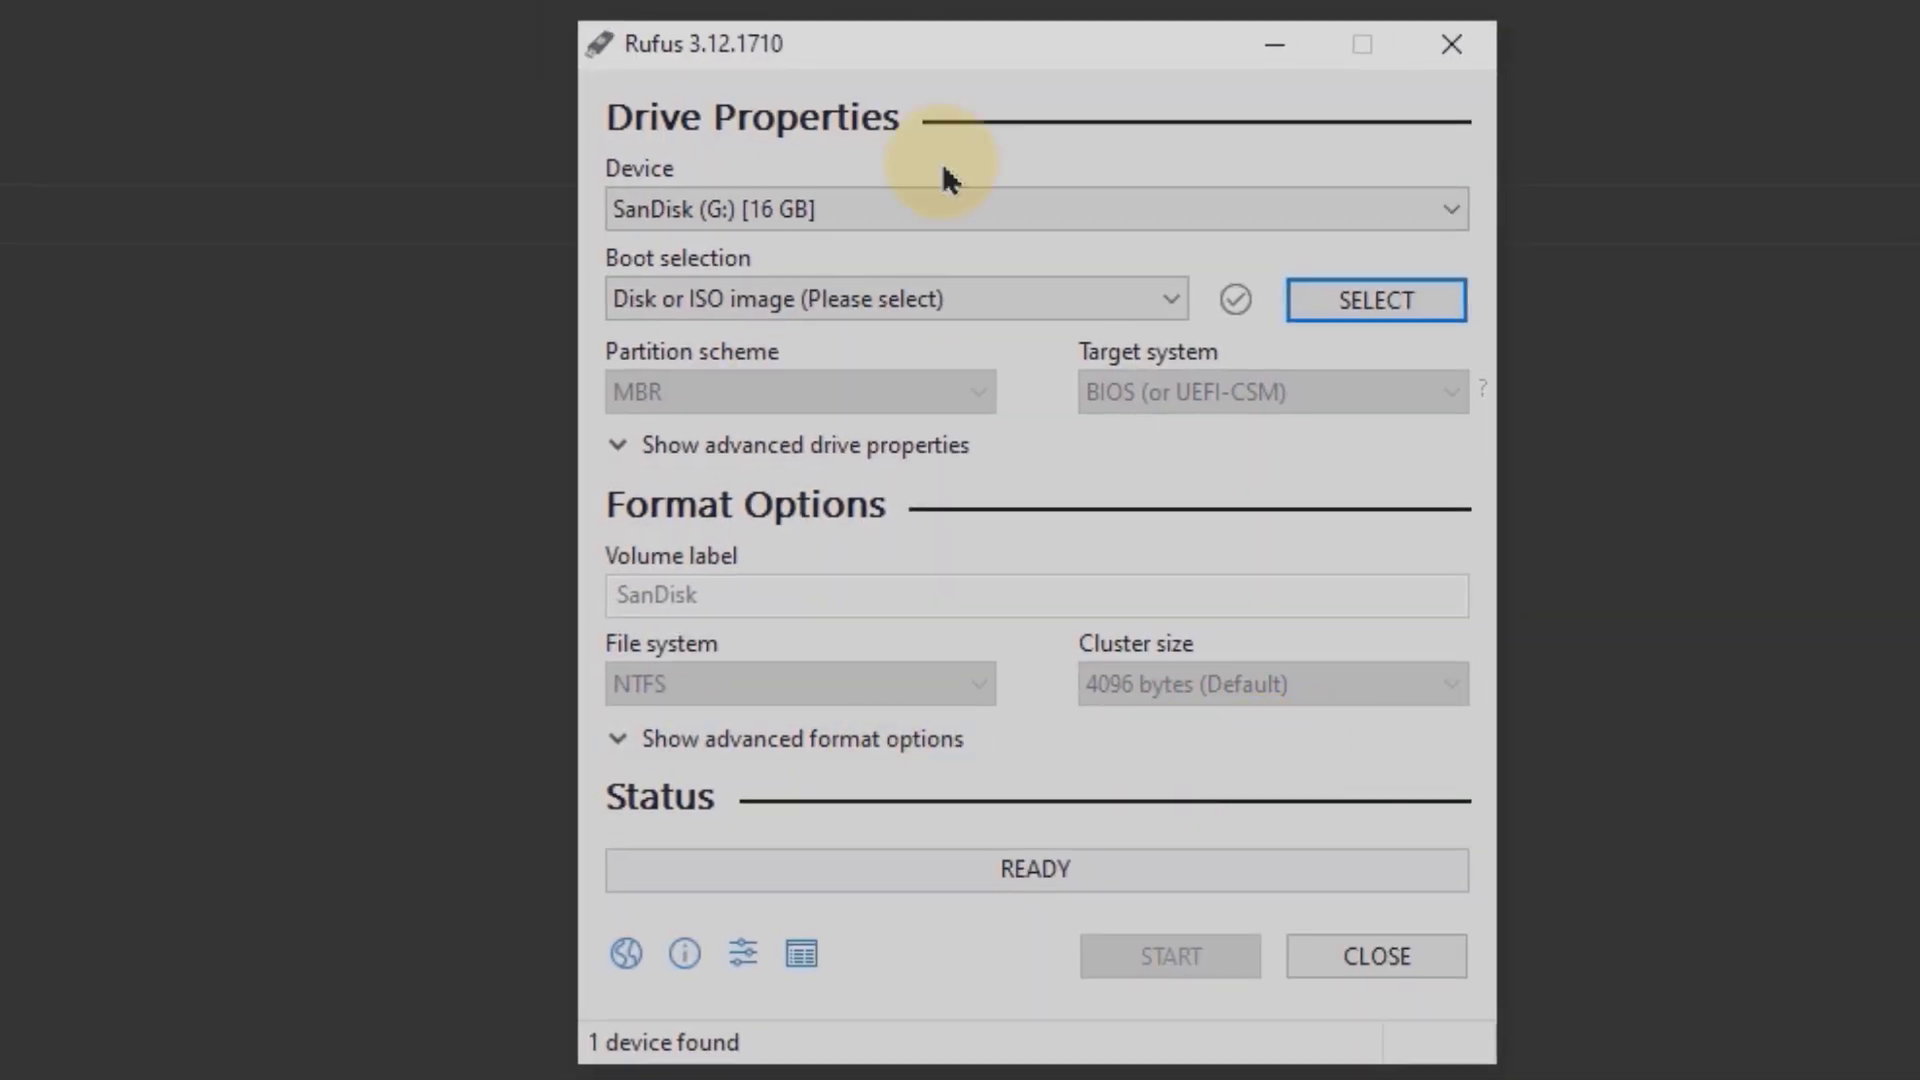
click(998, 222)
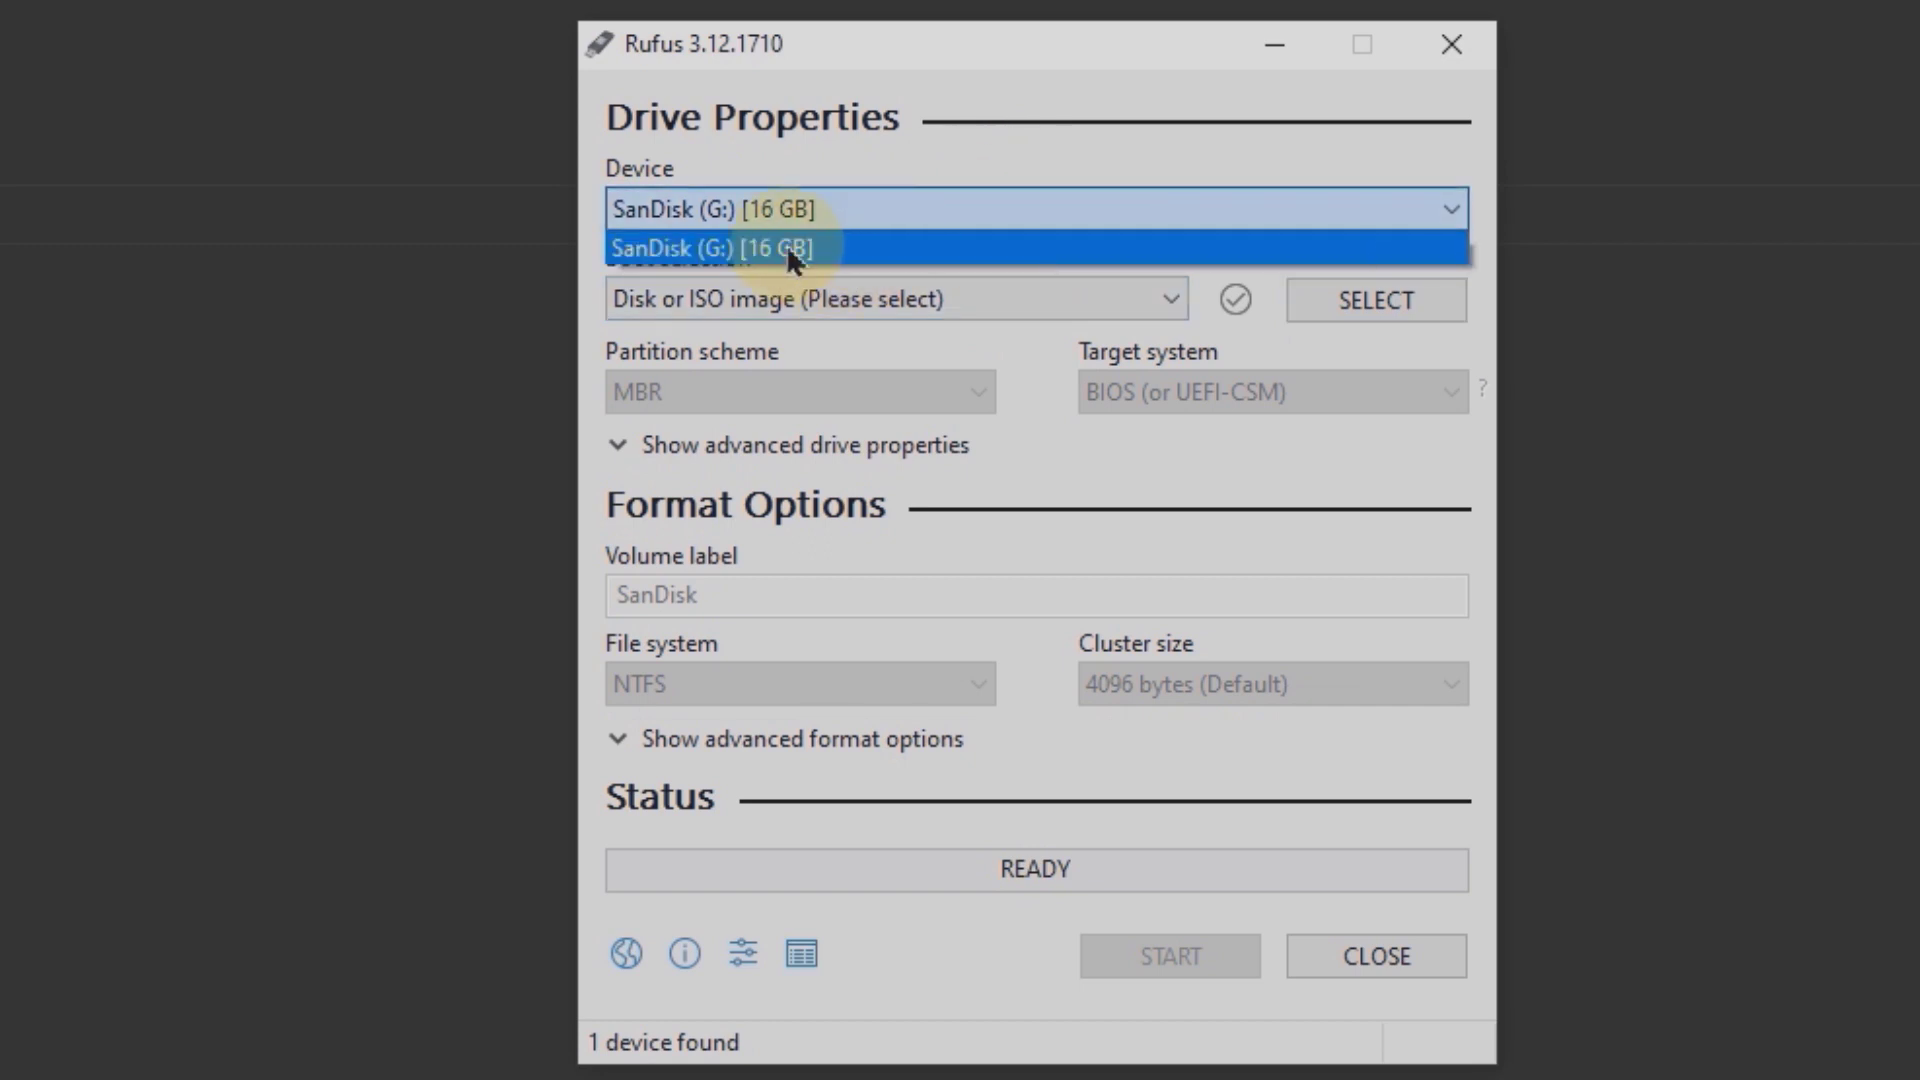
click(932, 215)
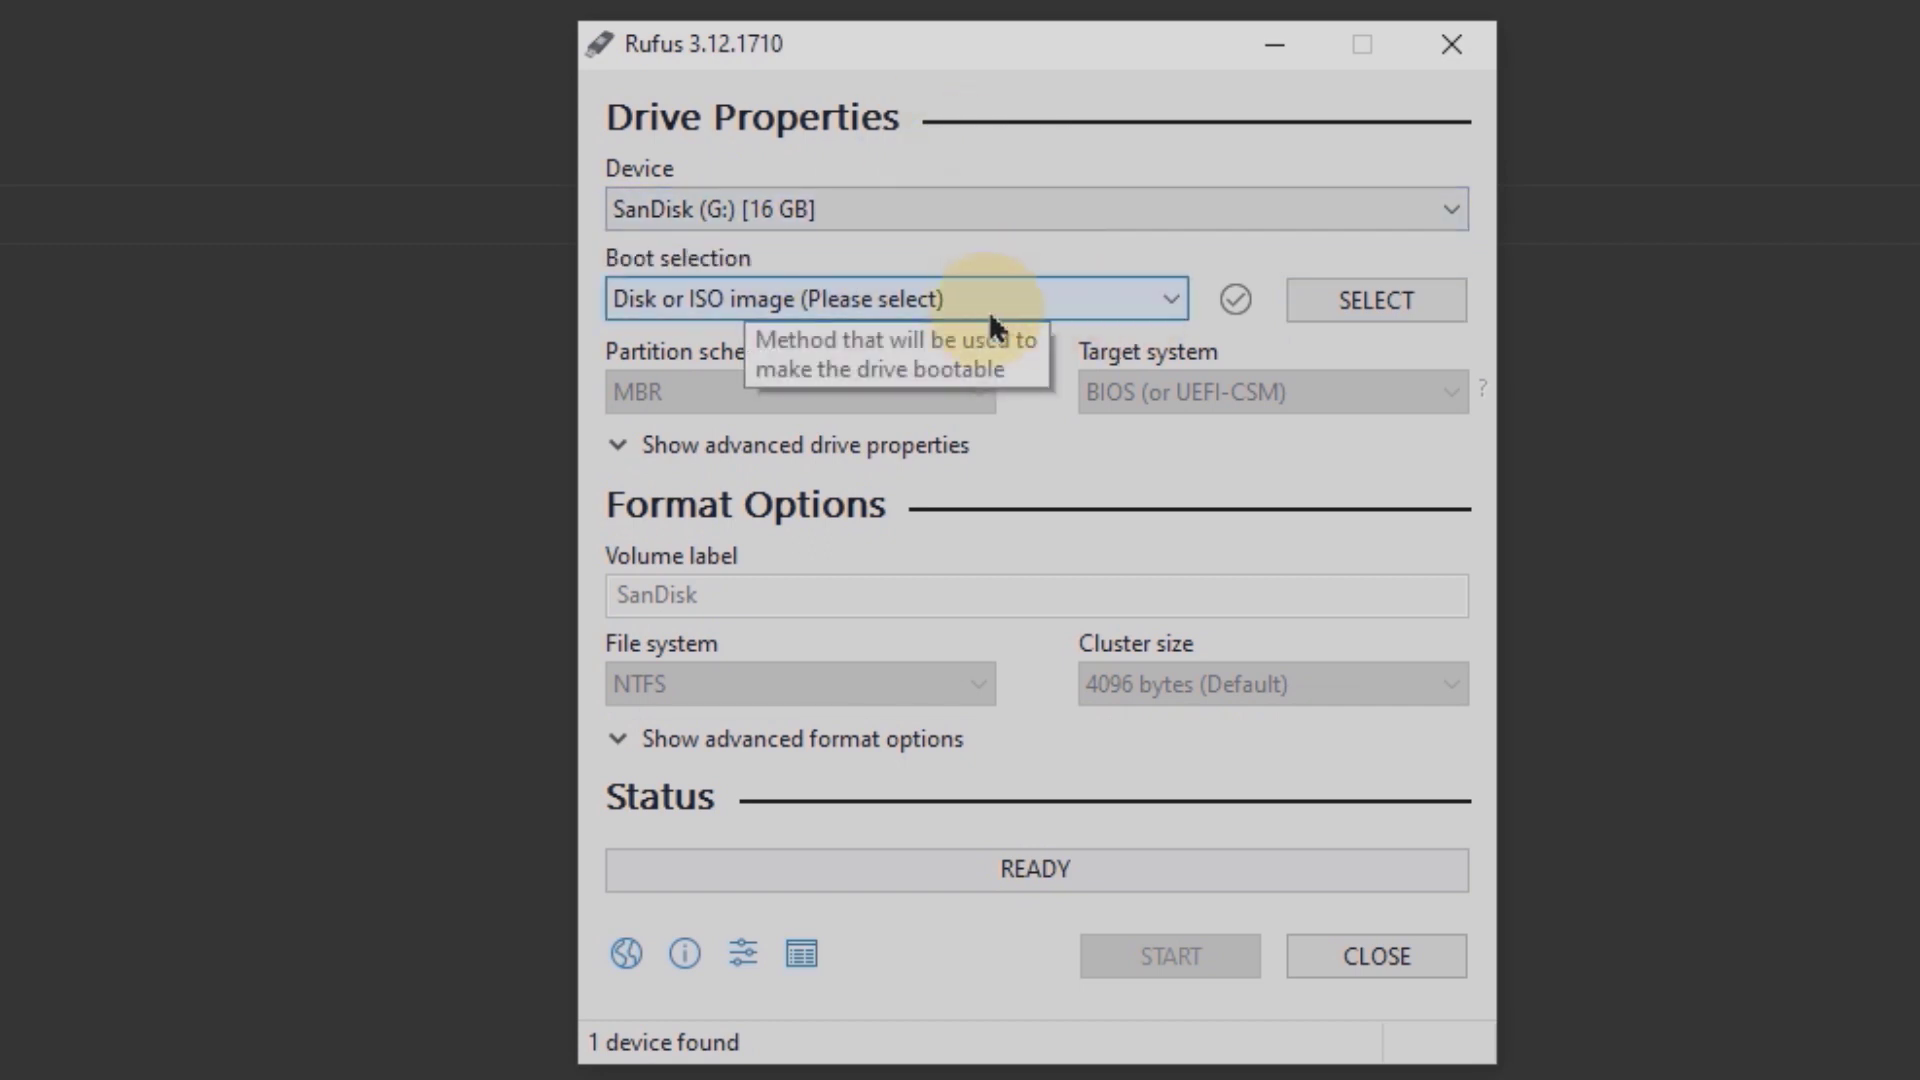
Keep Disk or ISO image as the boot selection and load Win10_20H2_English_x64 from New Volume (F:).
click(1018, 305)
click(1017, 304)
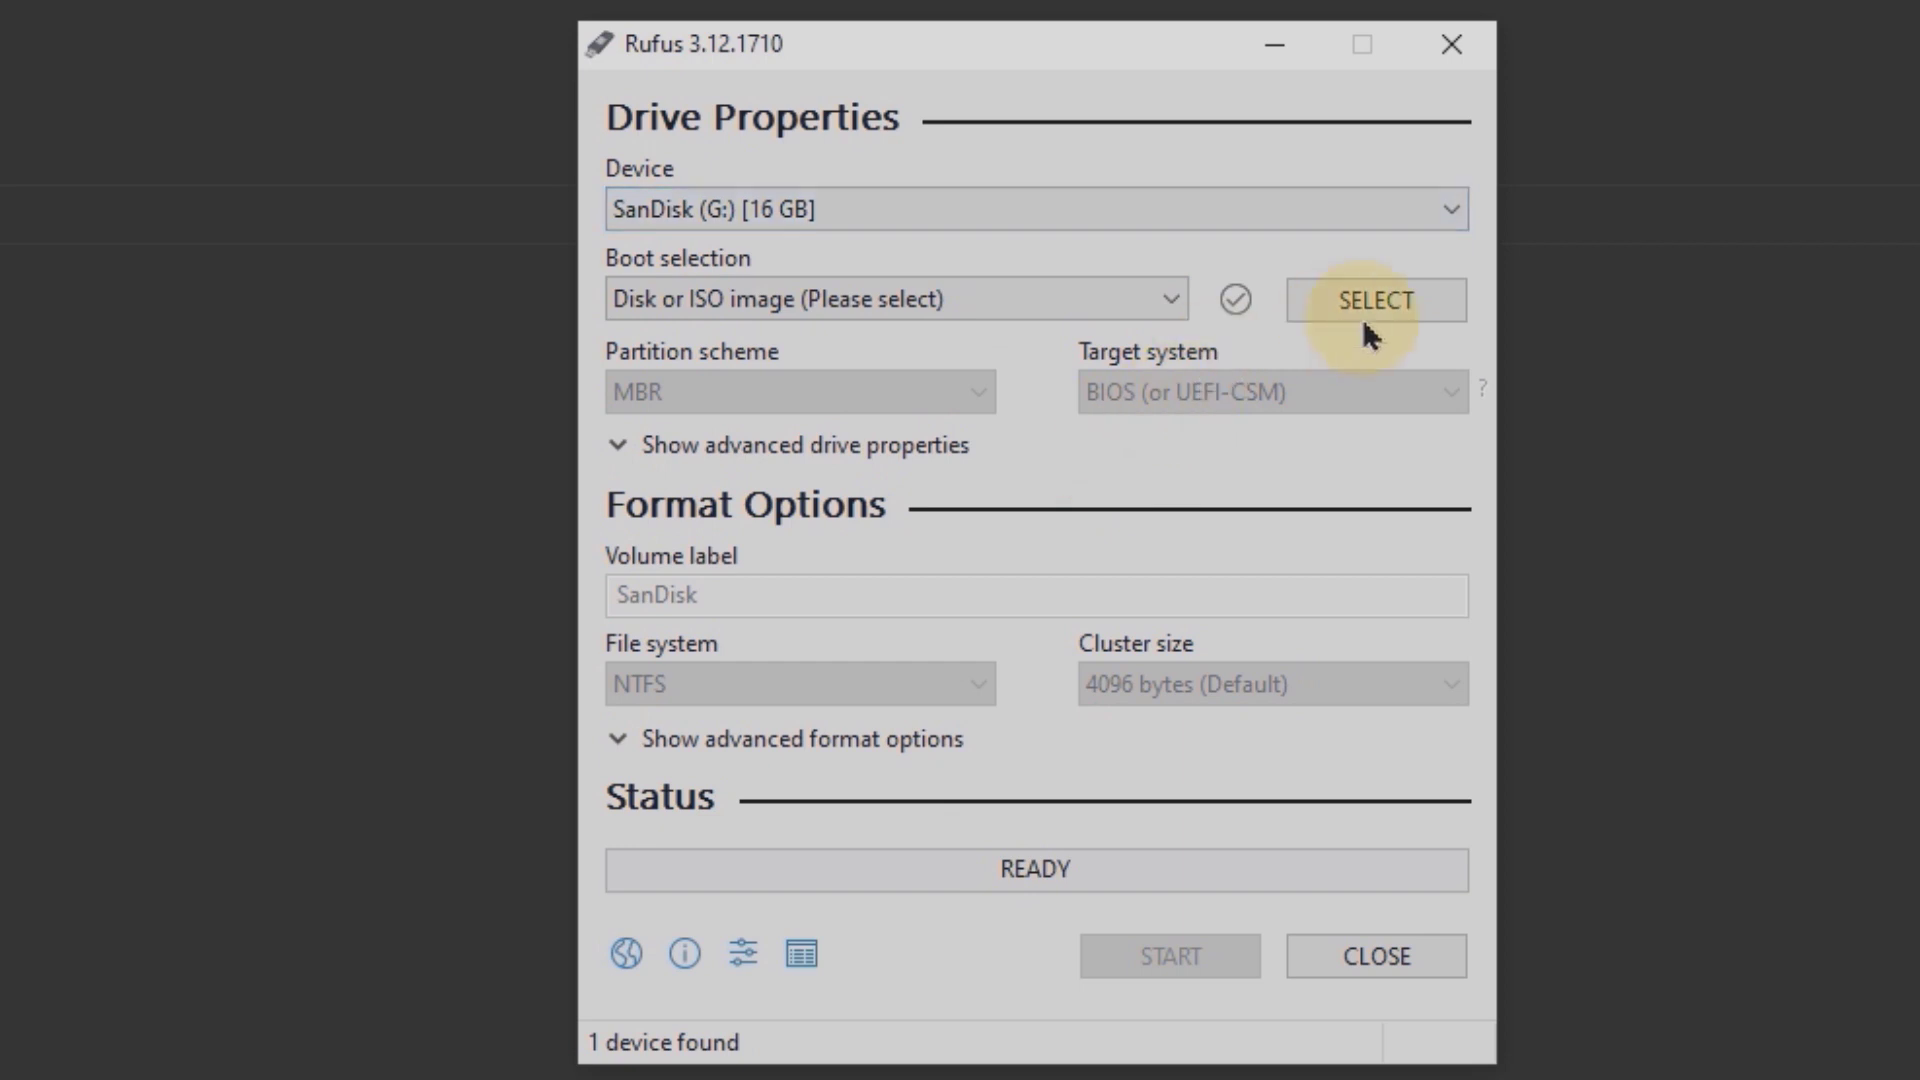
click(1384, 300)
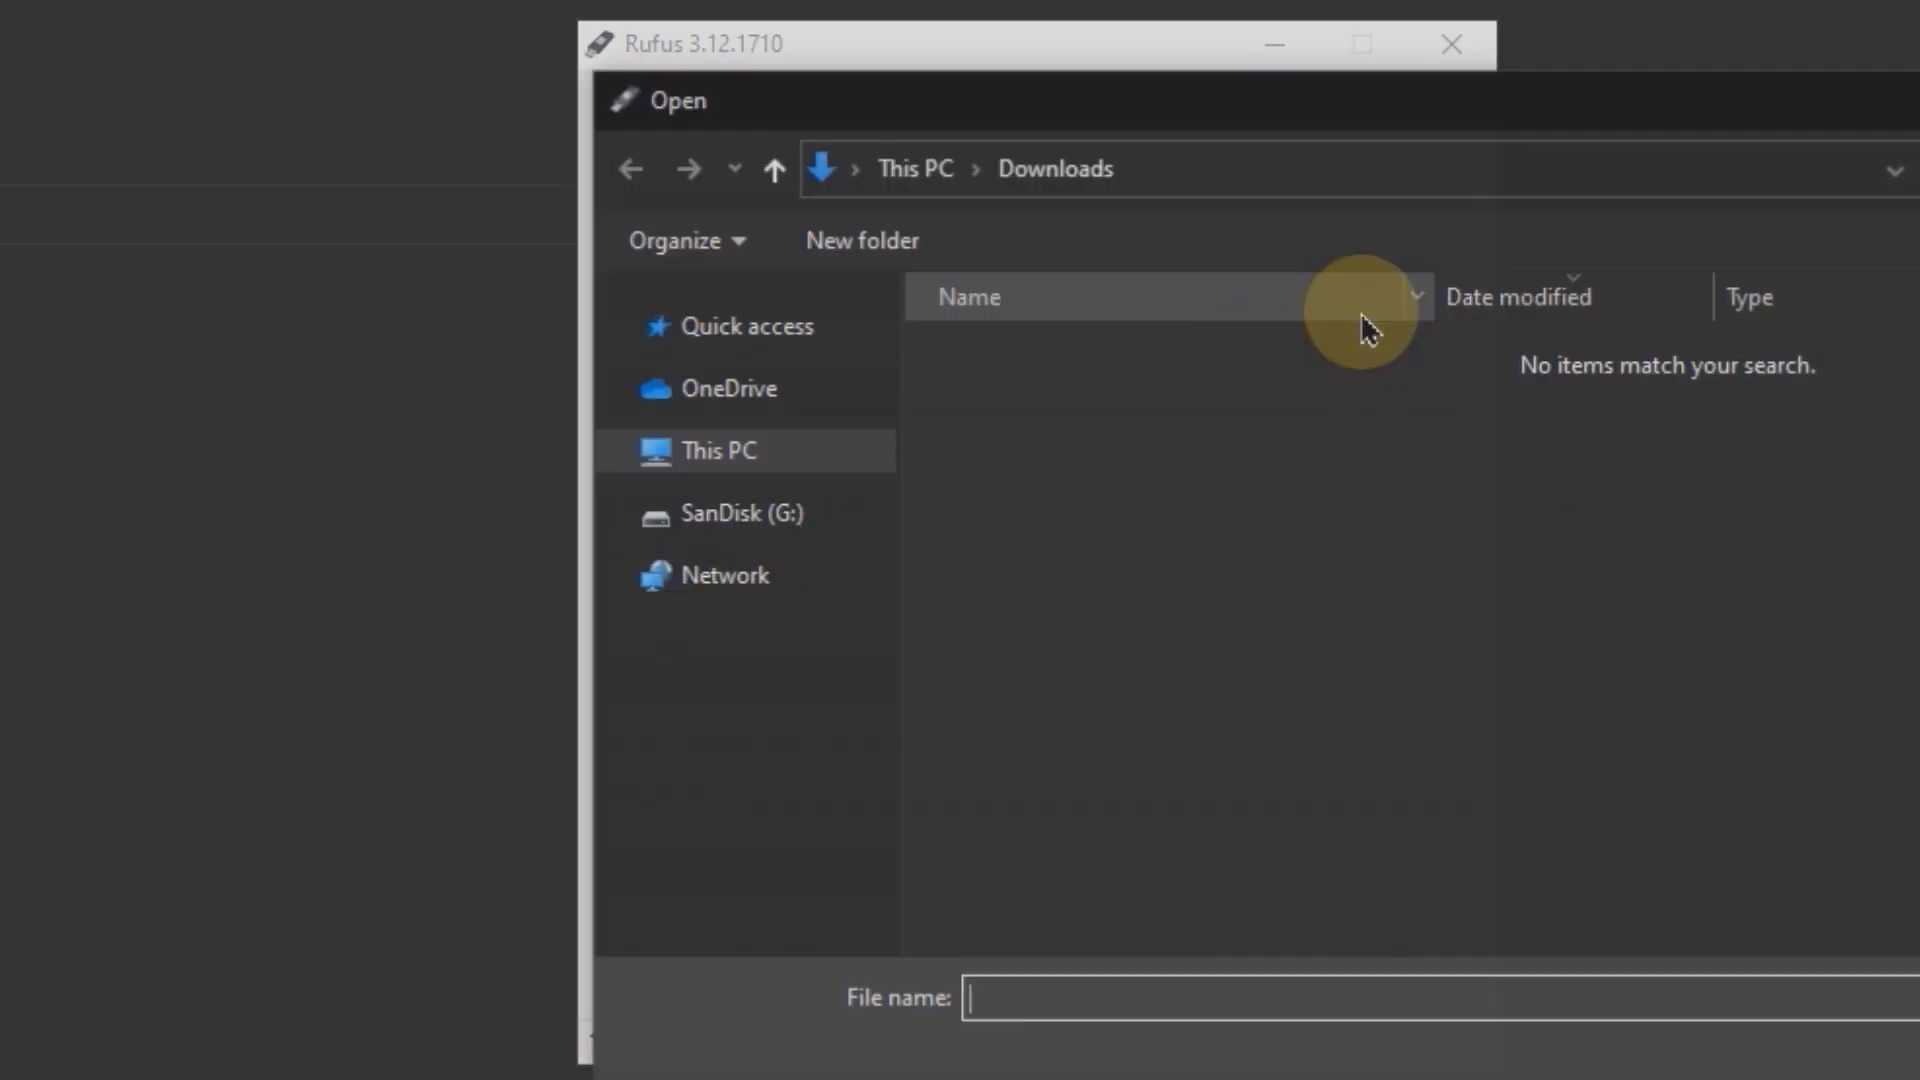
drag(1625, 133, 1290, 150)
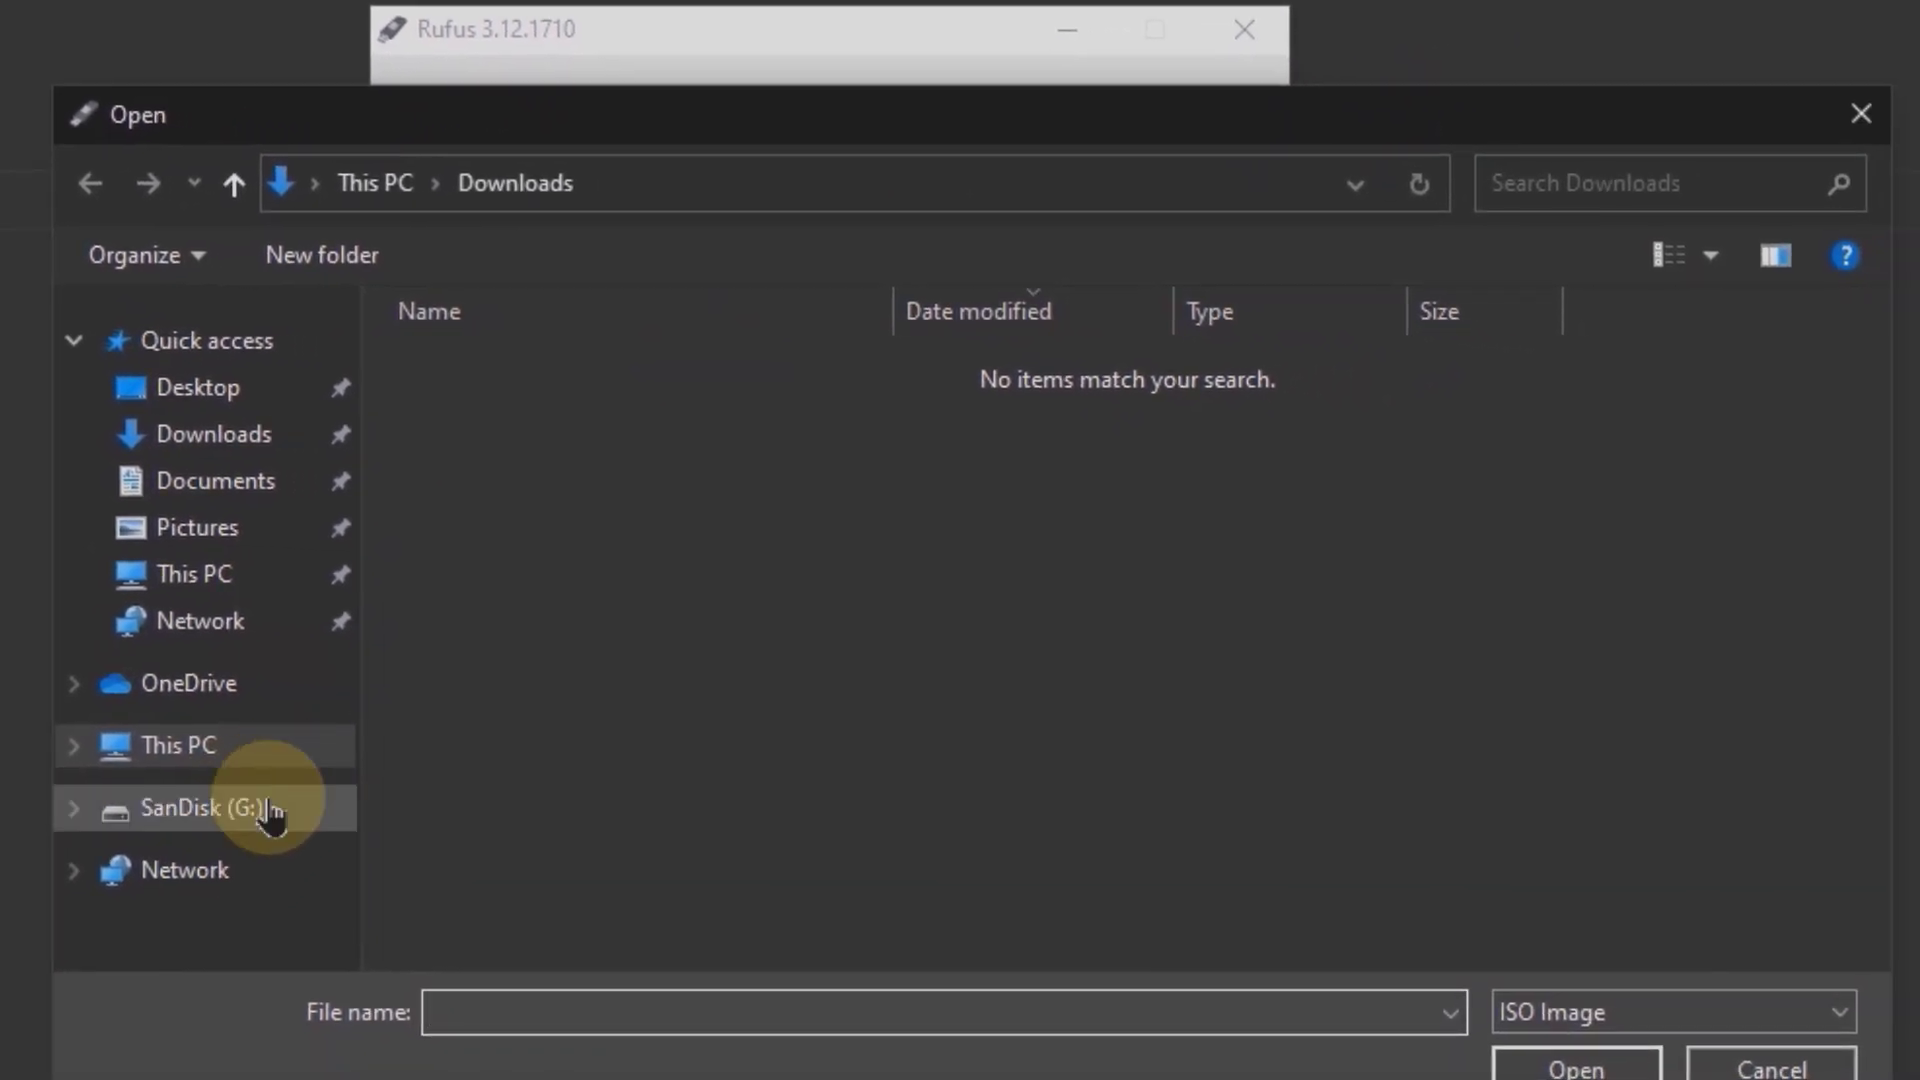
click(265, 746)
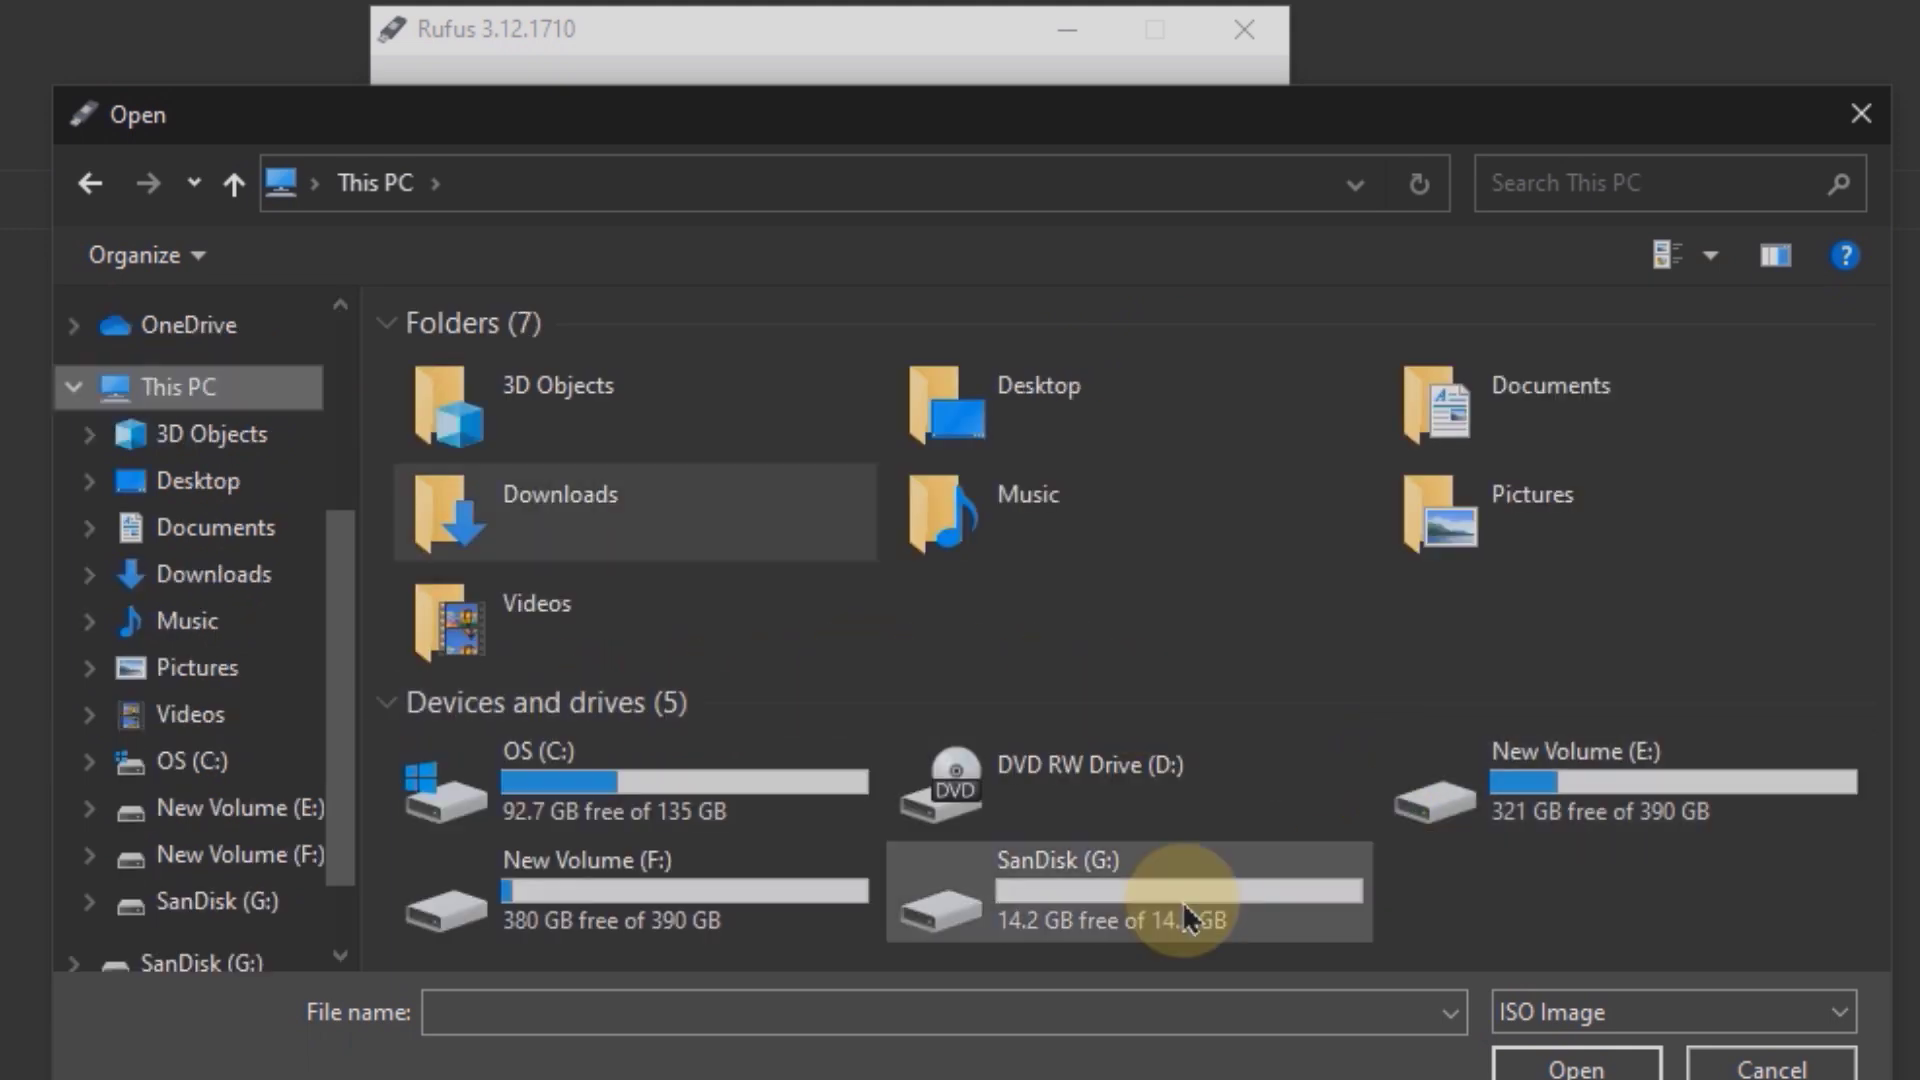
double_click(793, 913)
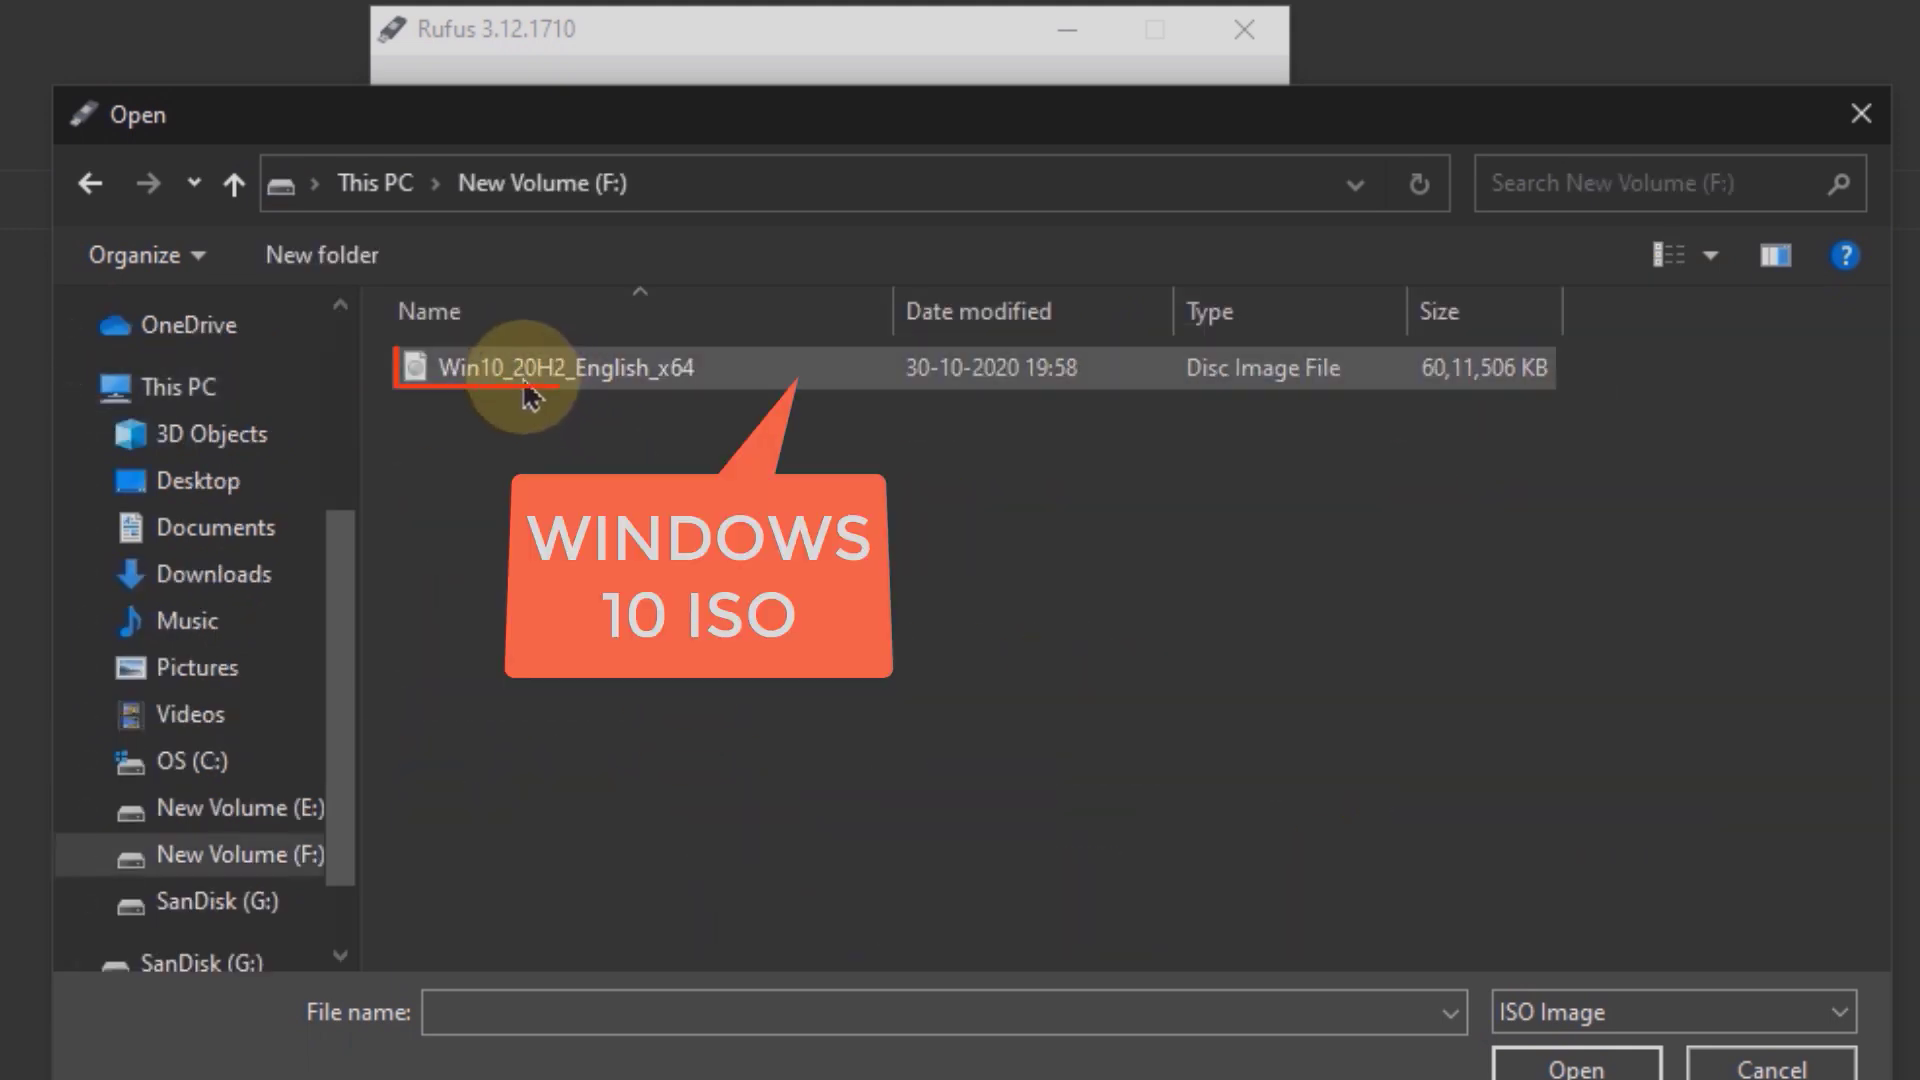
double_click(593, 388)
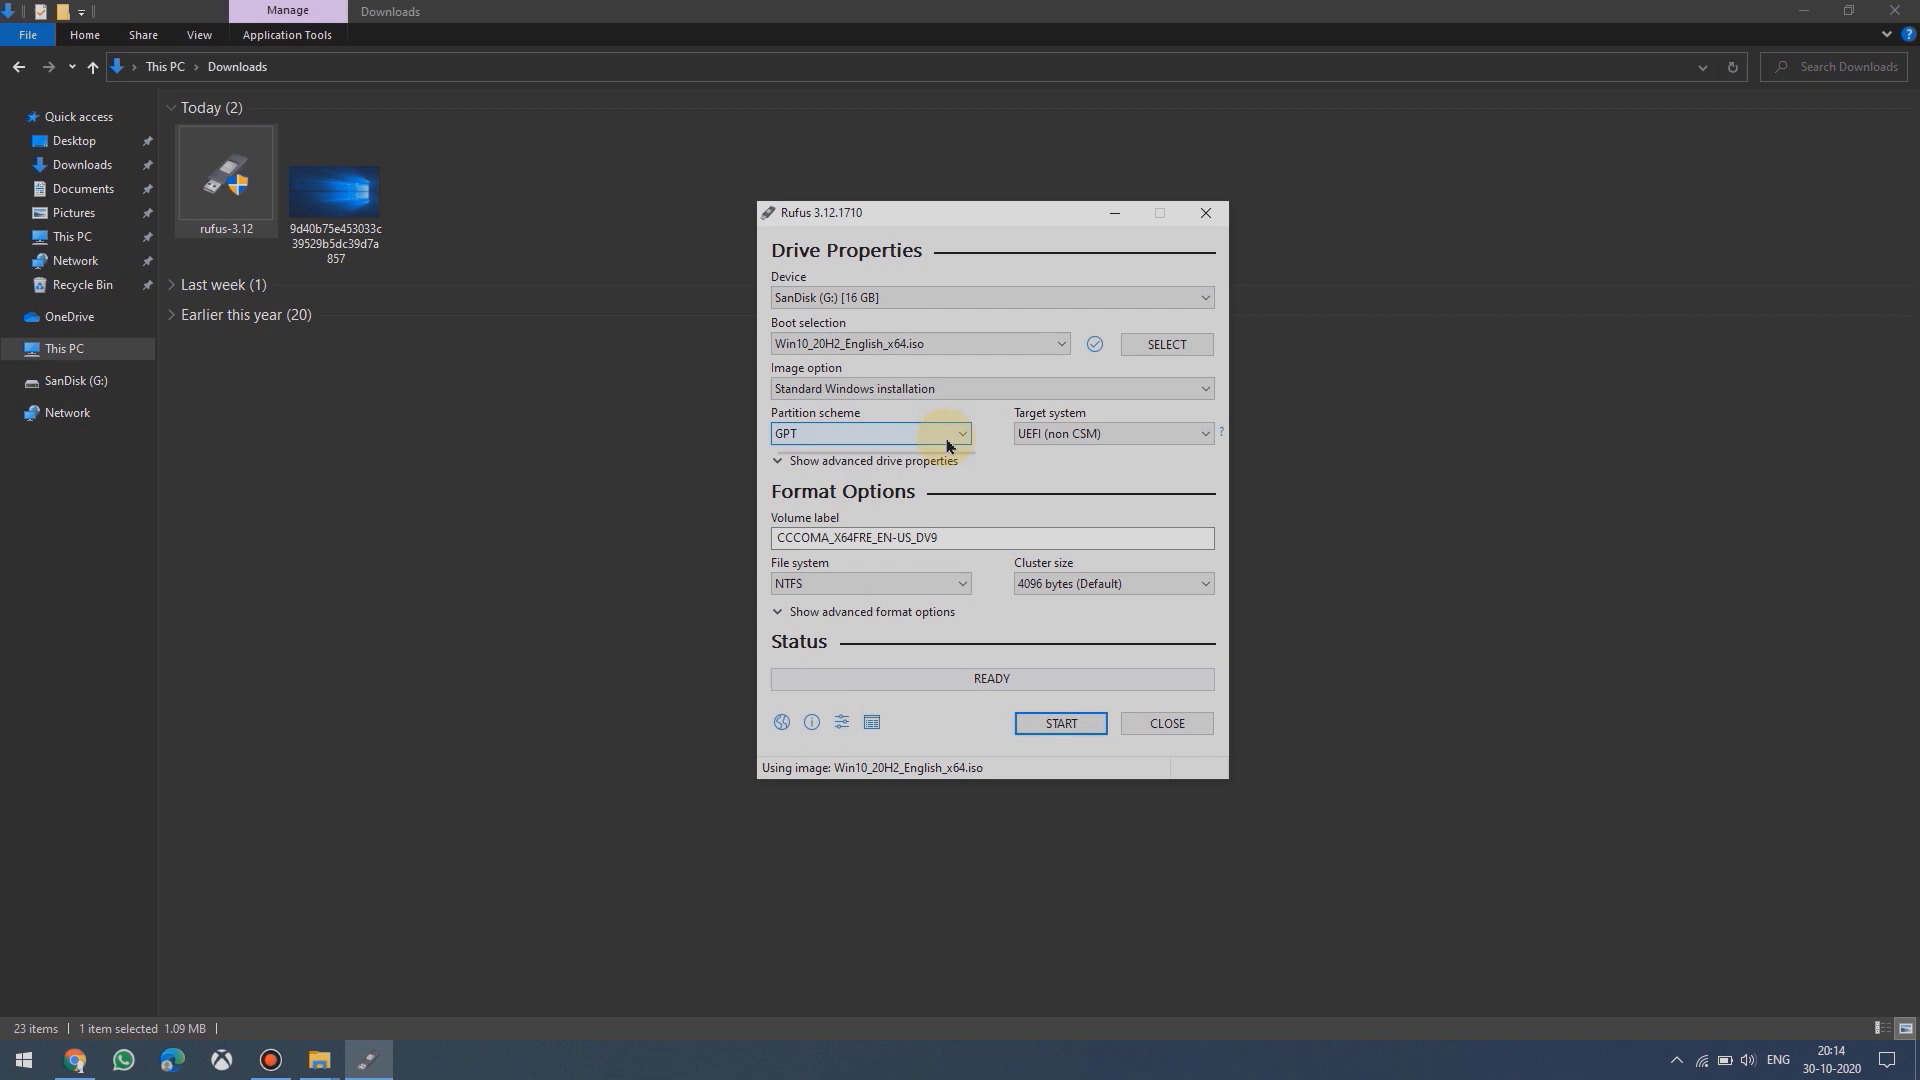
Set the partition scheme to MBR with target system BIOS (or UEFI-CSM), and keep Standard Windows installation as the image option.
click(945, 433)
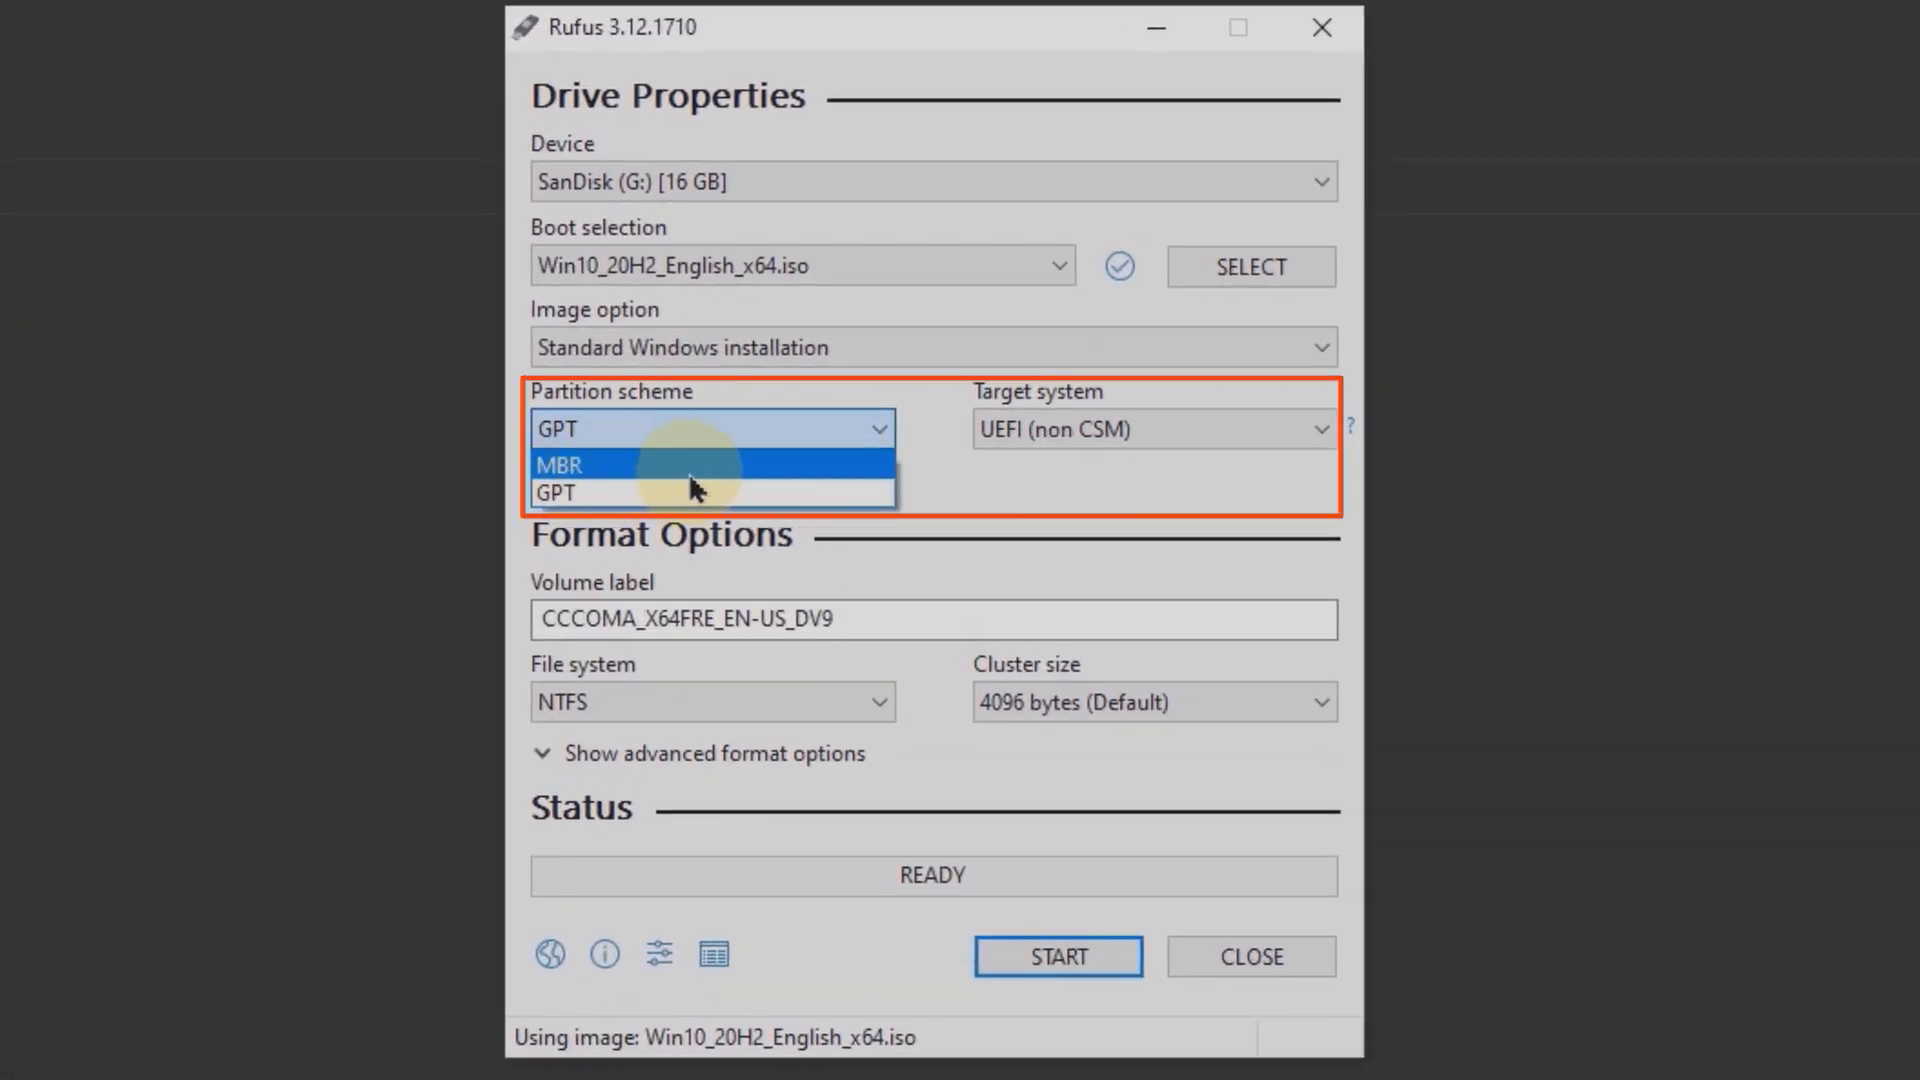
click(688, 472)
click(1070, 440)
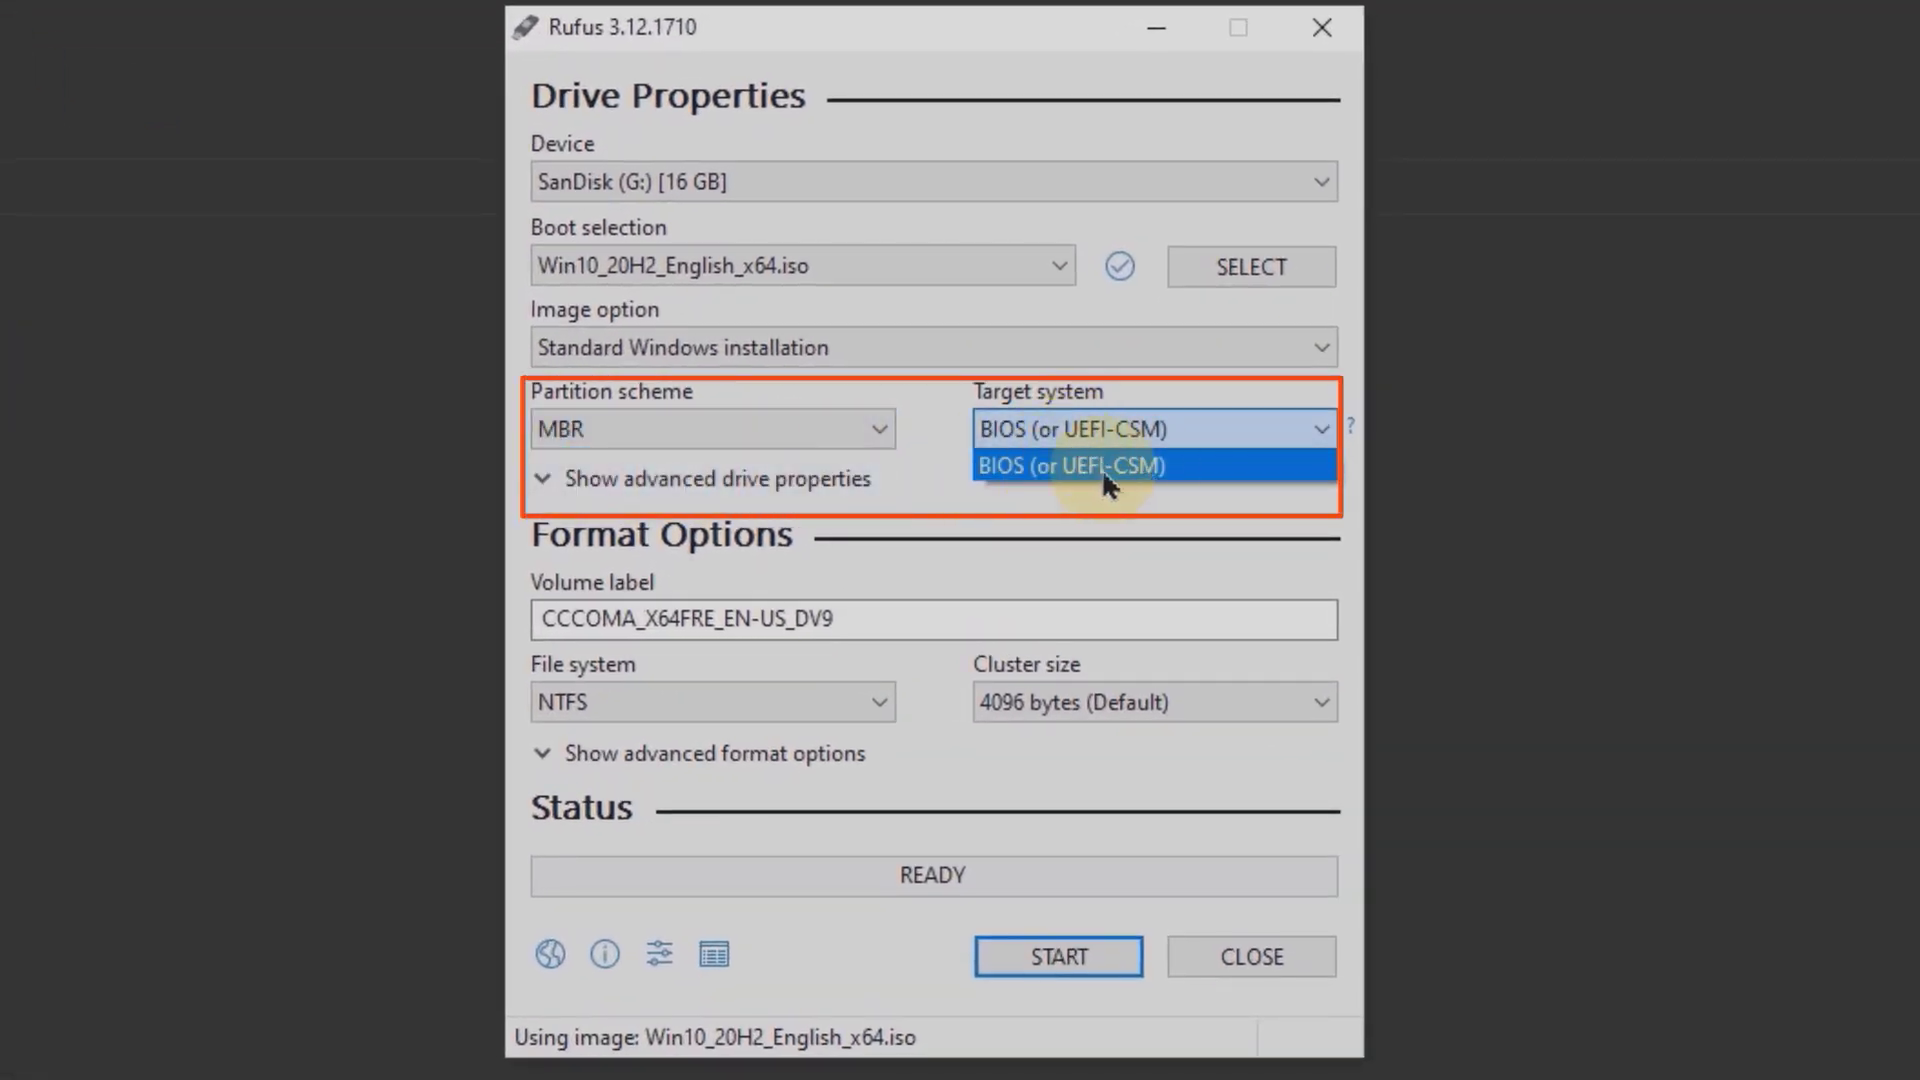
click(1101, 465)
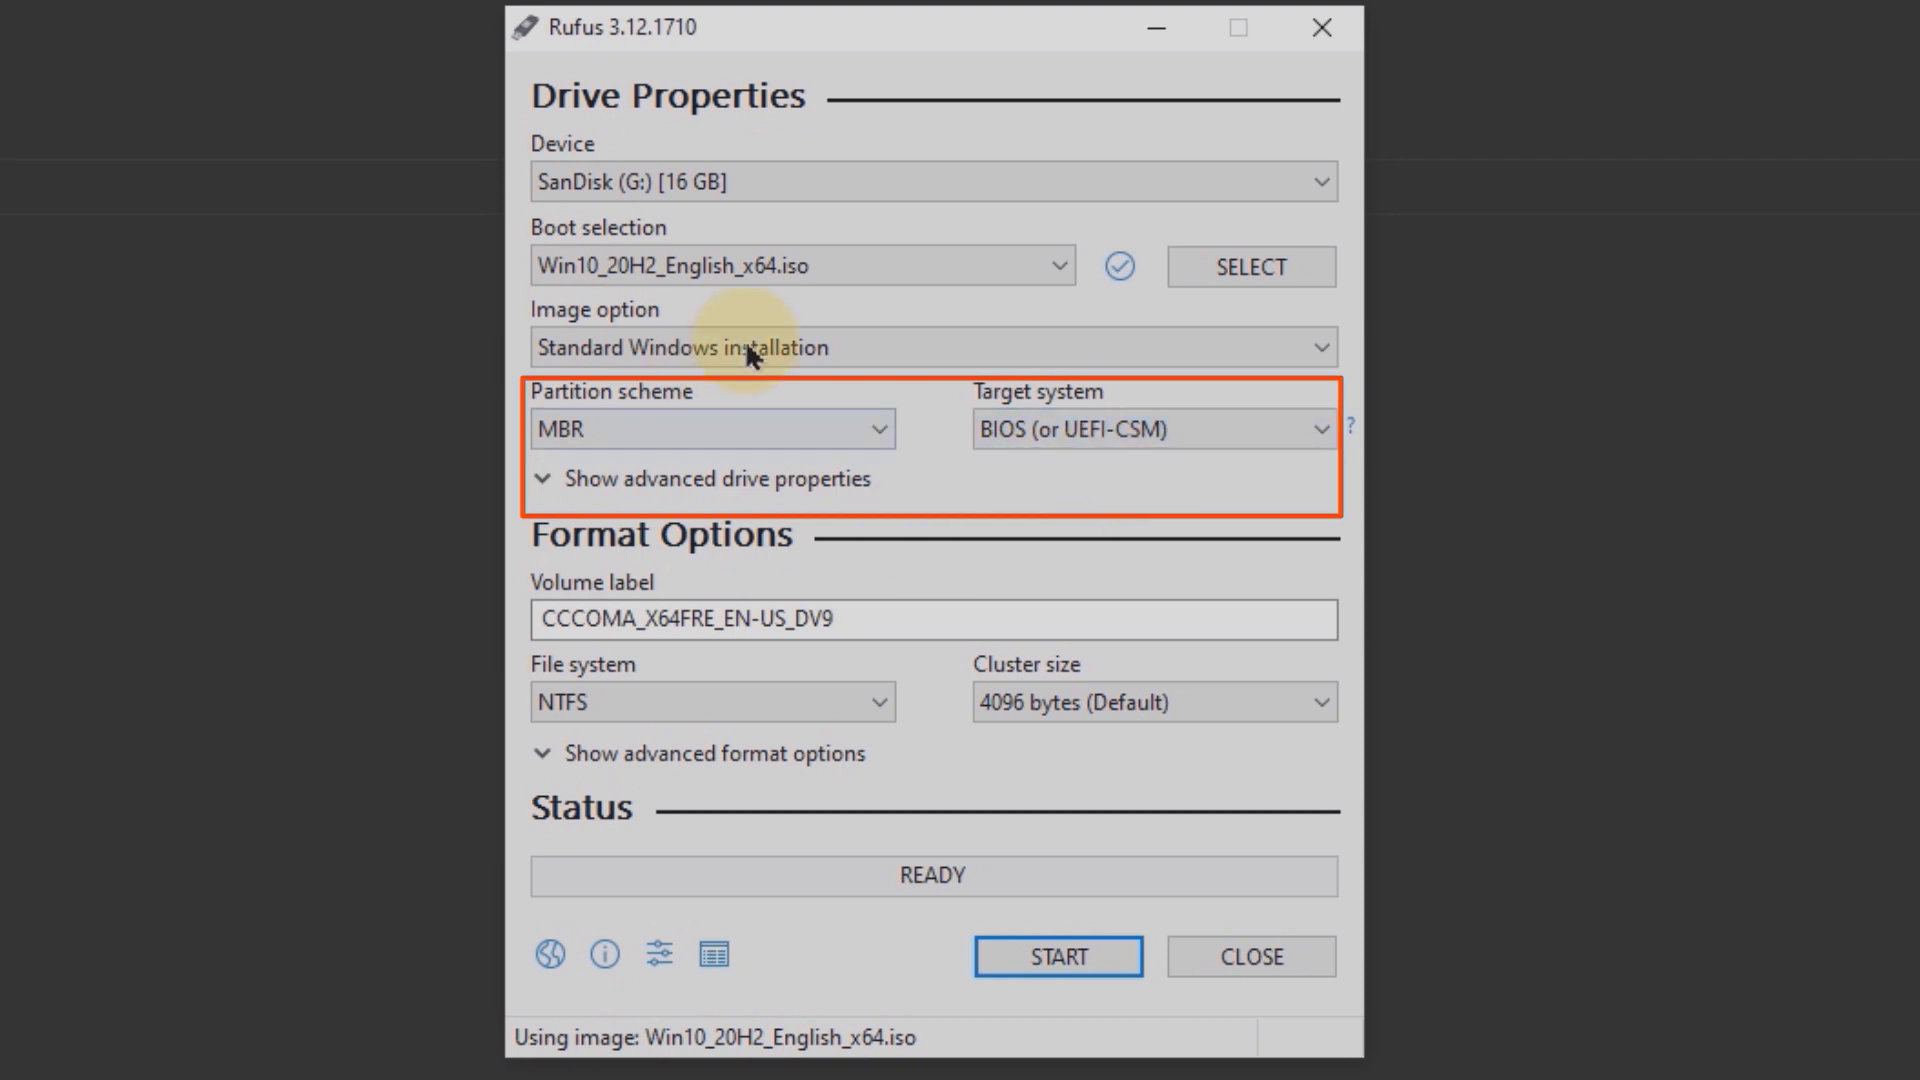
click(921, 345)
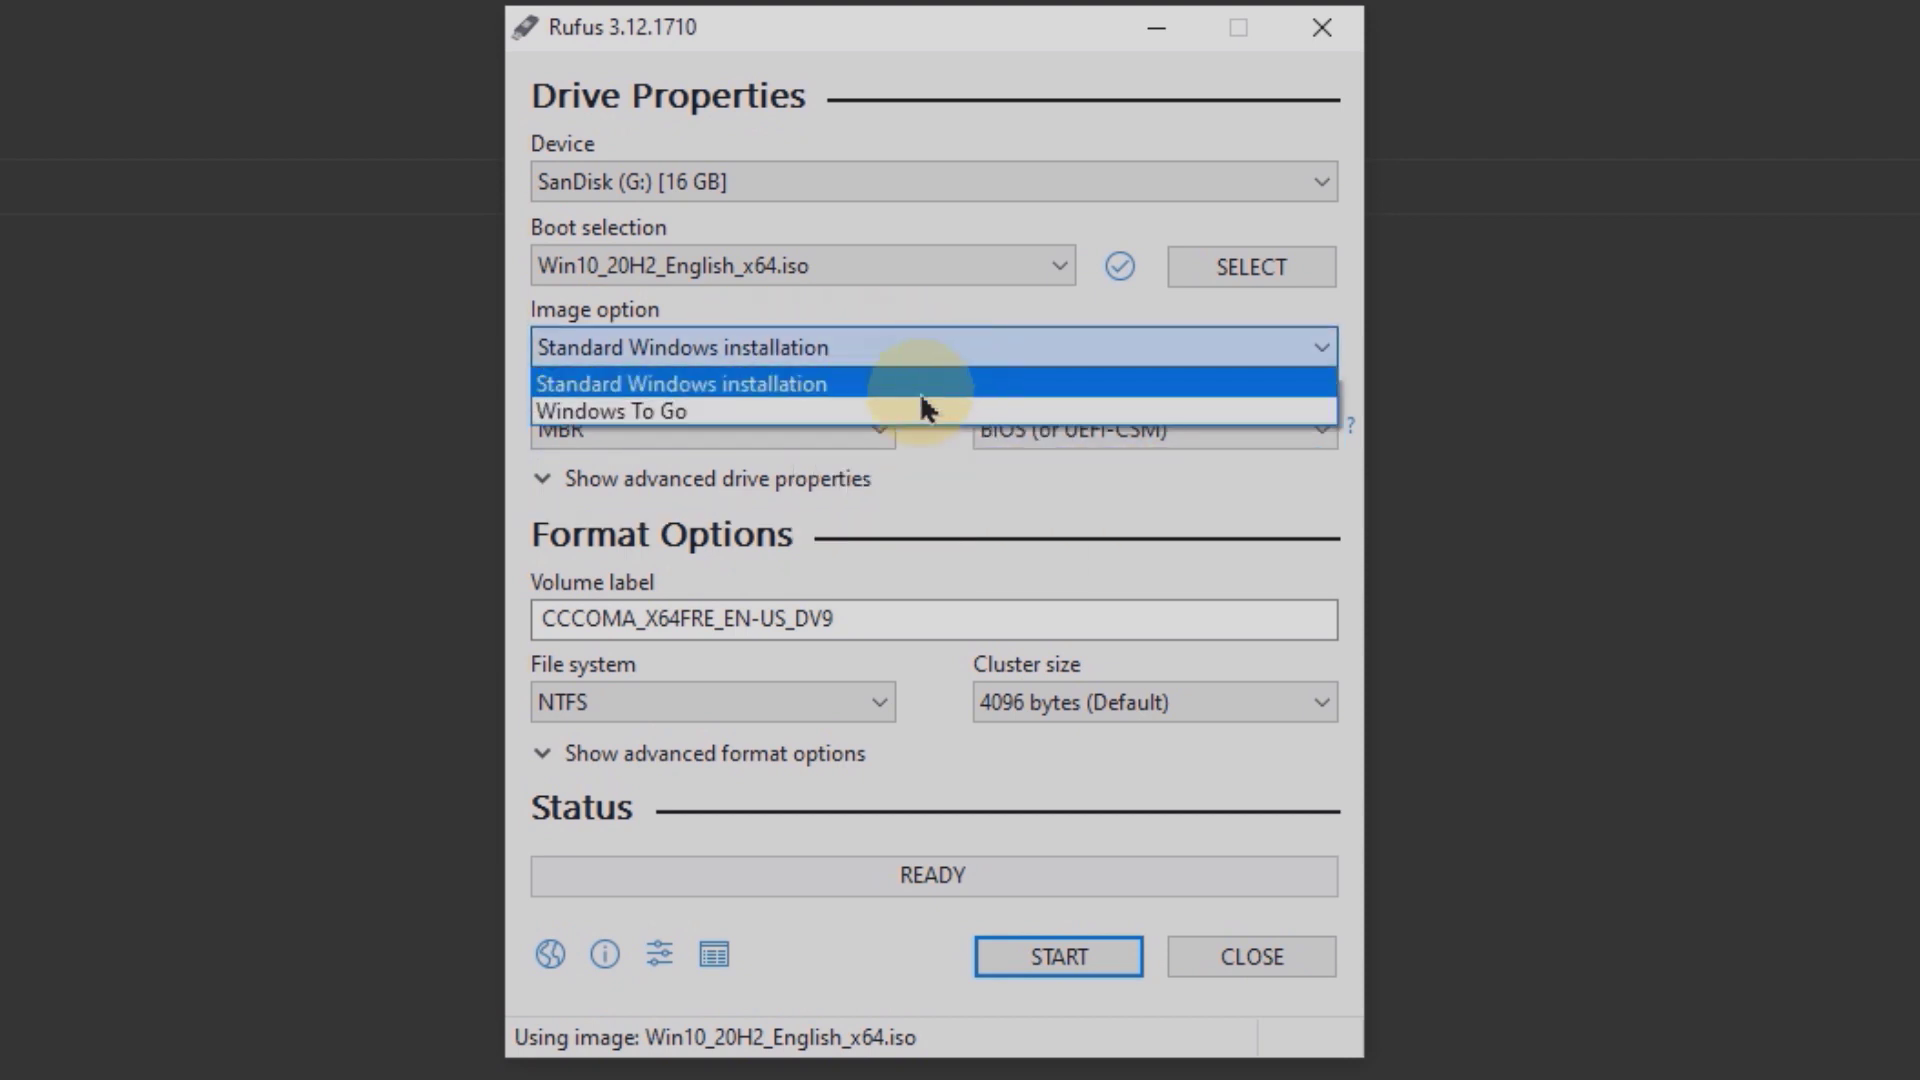
click(844, 383)
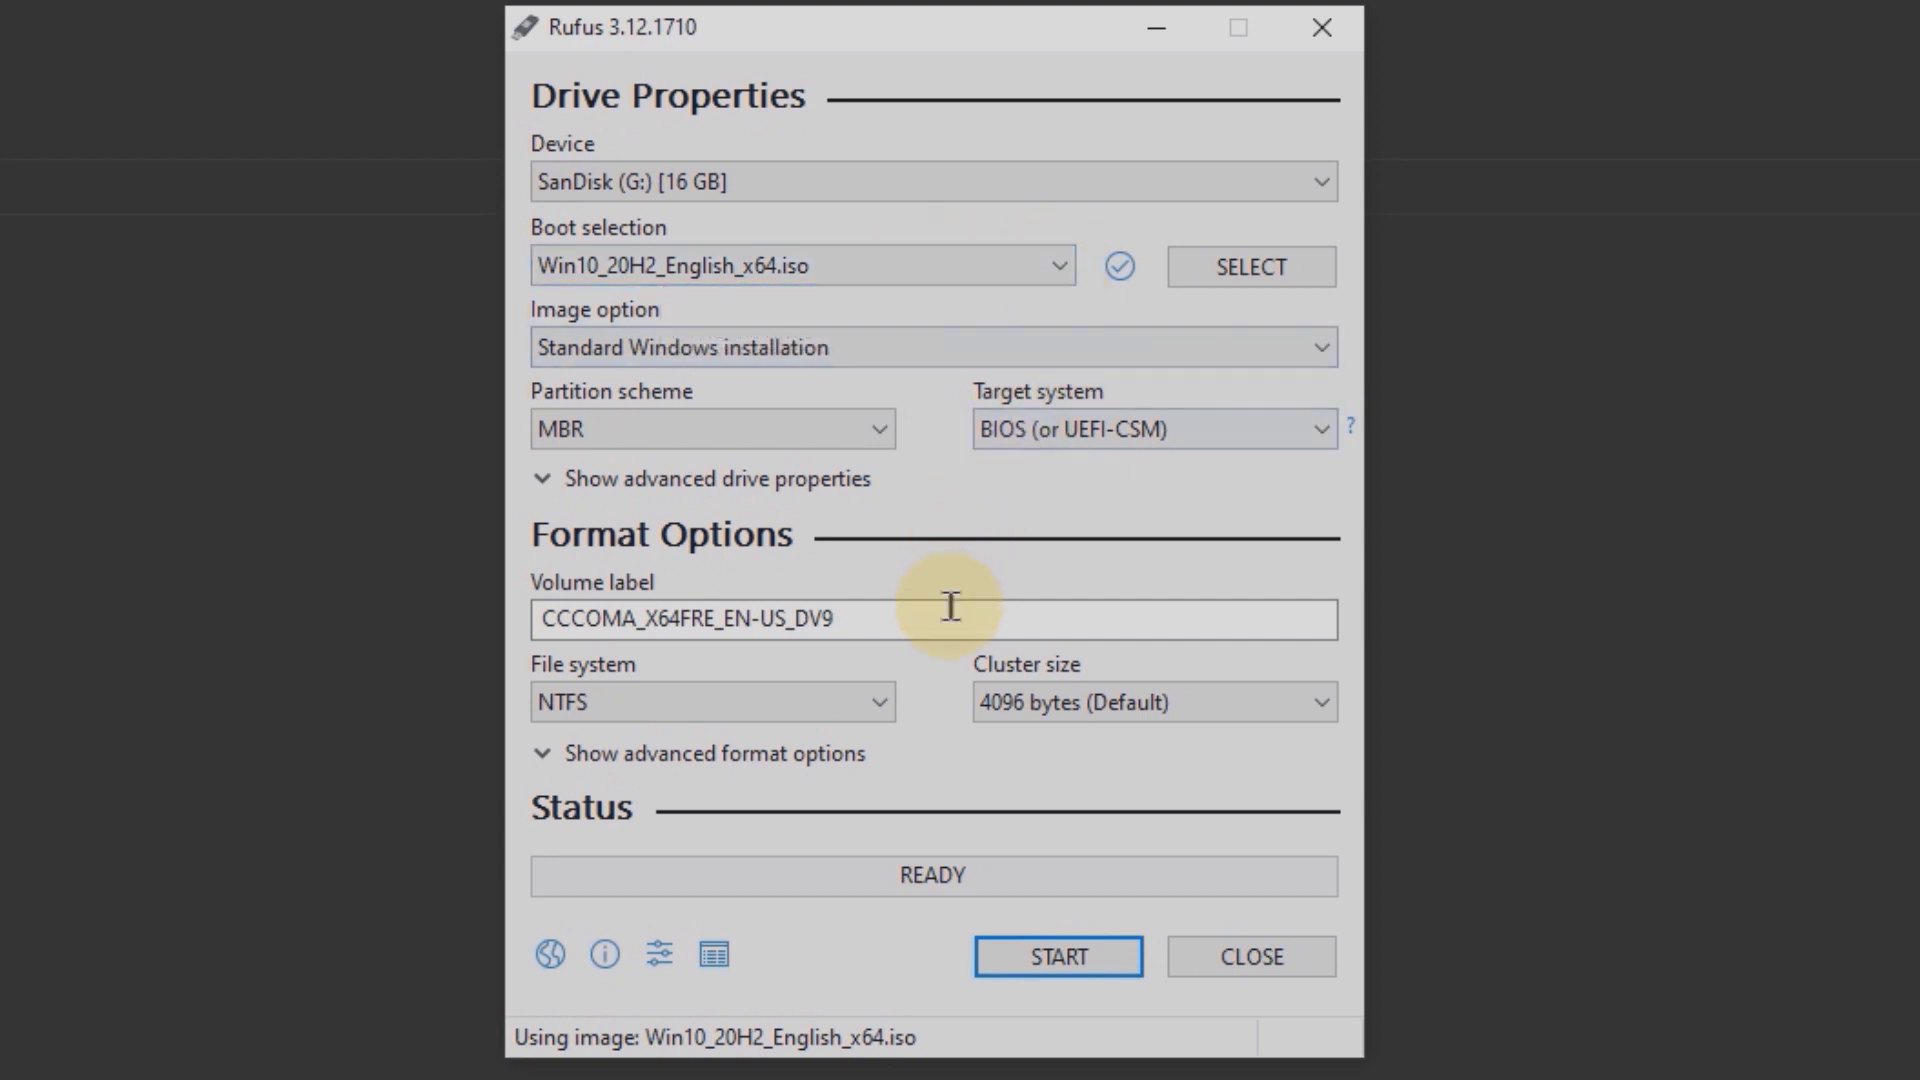
Write the Windows image to the USB drive, accepting the erasure of all its data, and close Rufus once done.
click(1060, 956)
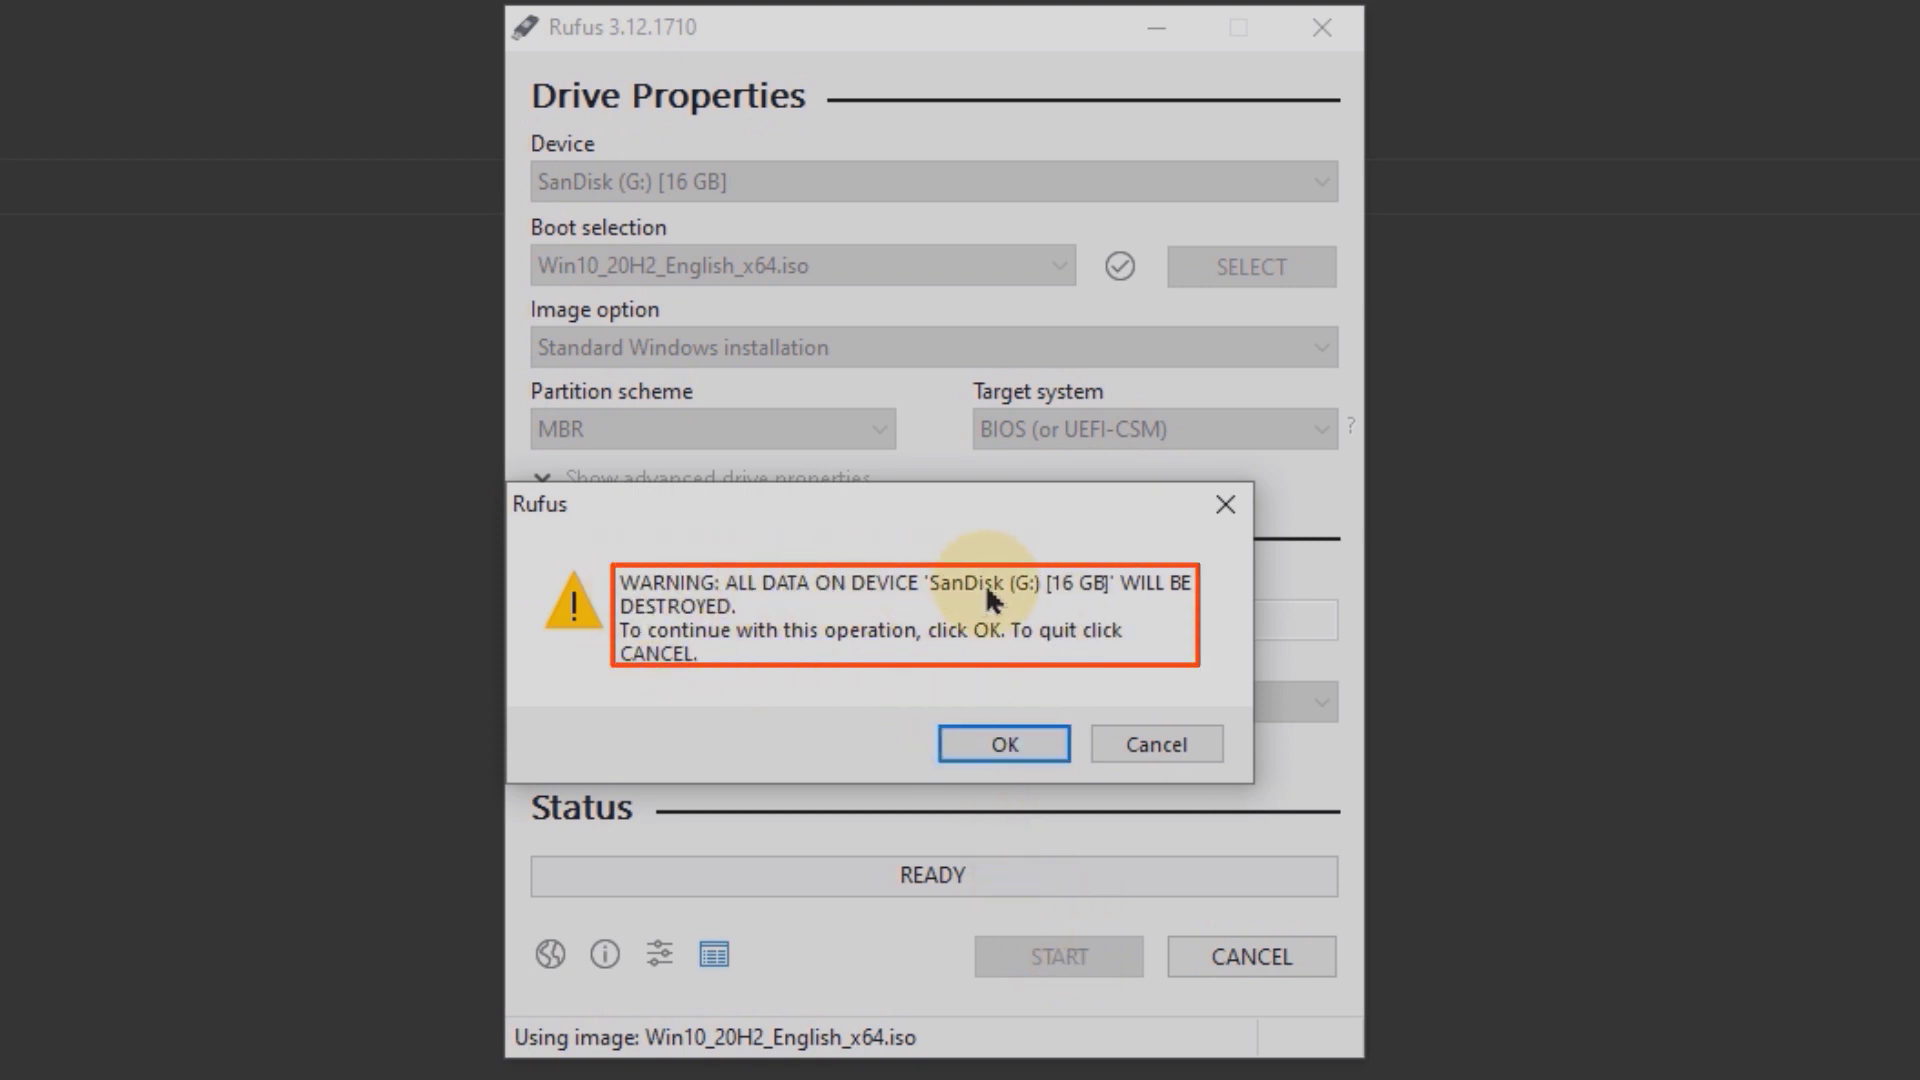
click(1030, 752)
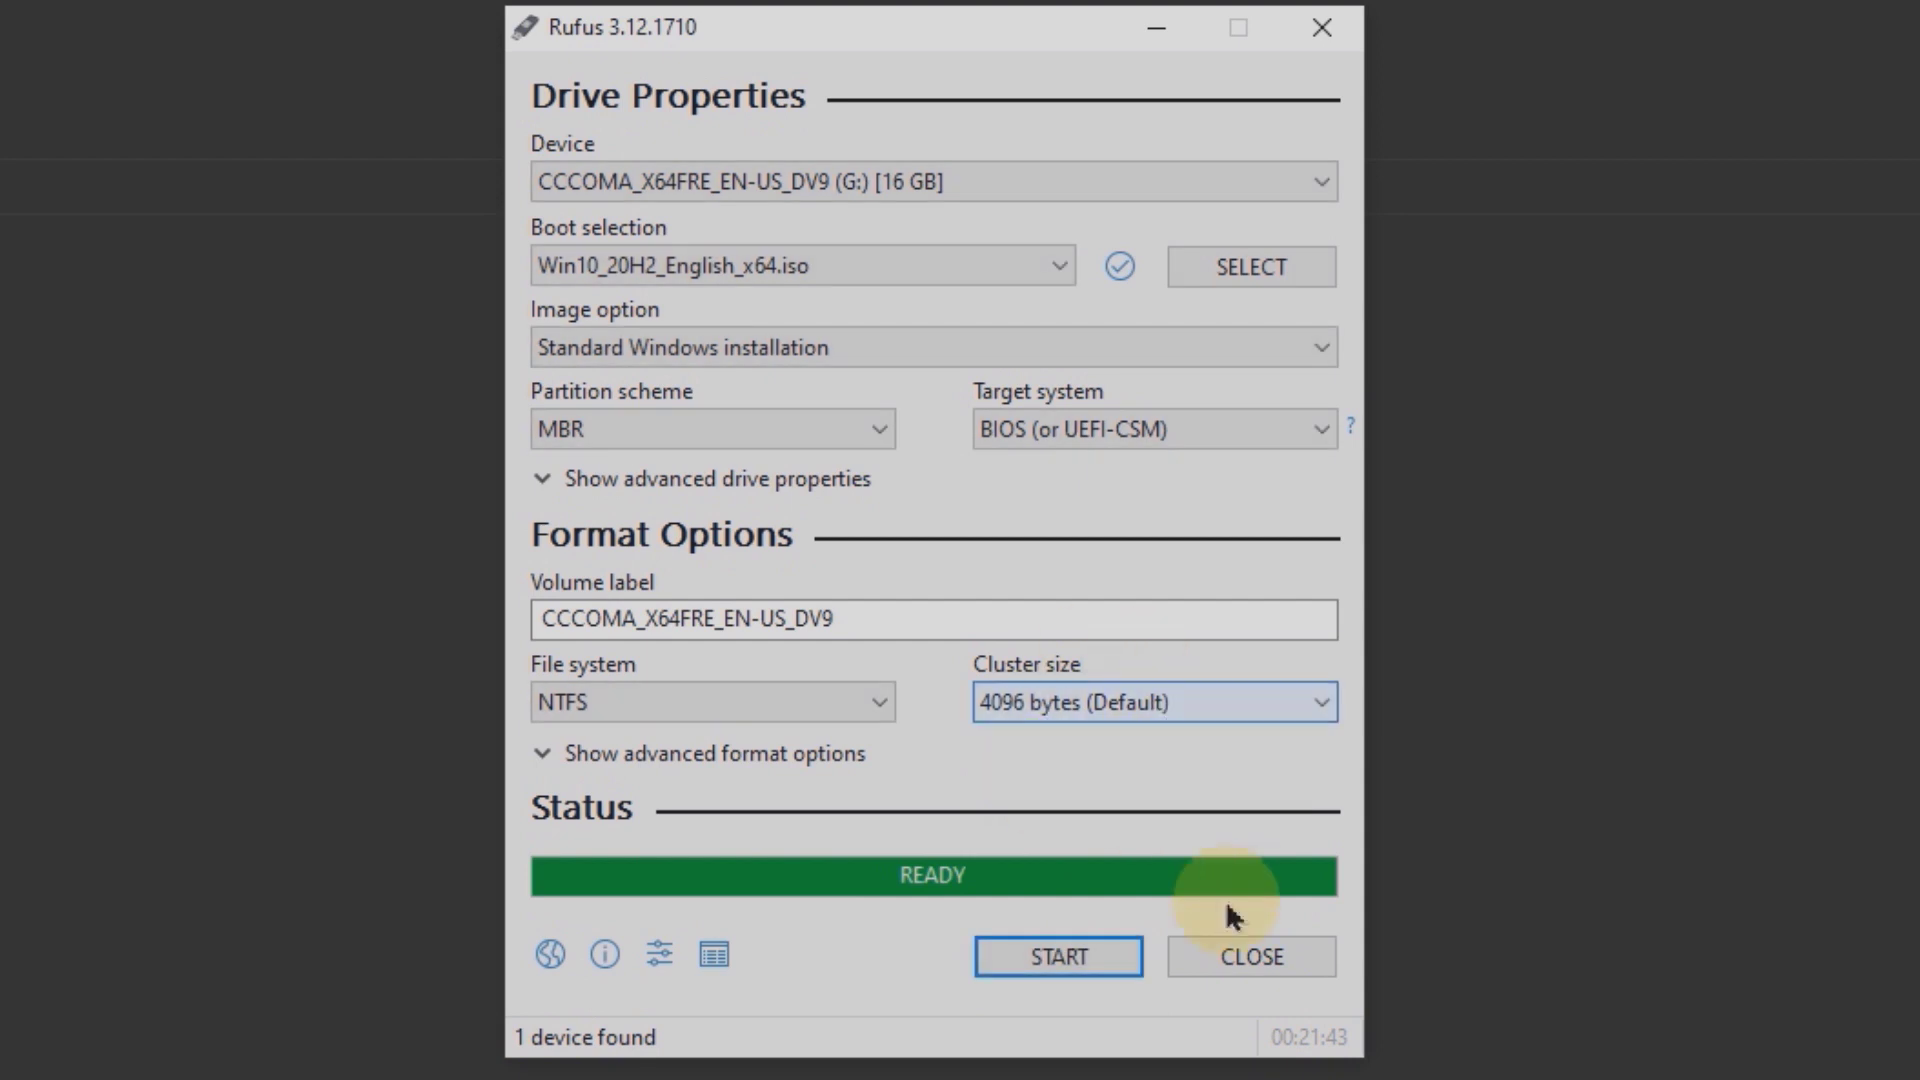
click(1244, 957)
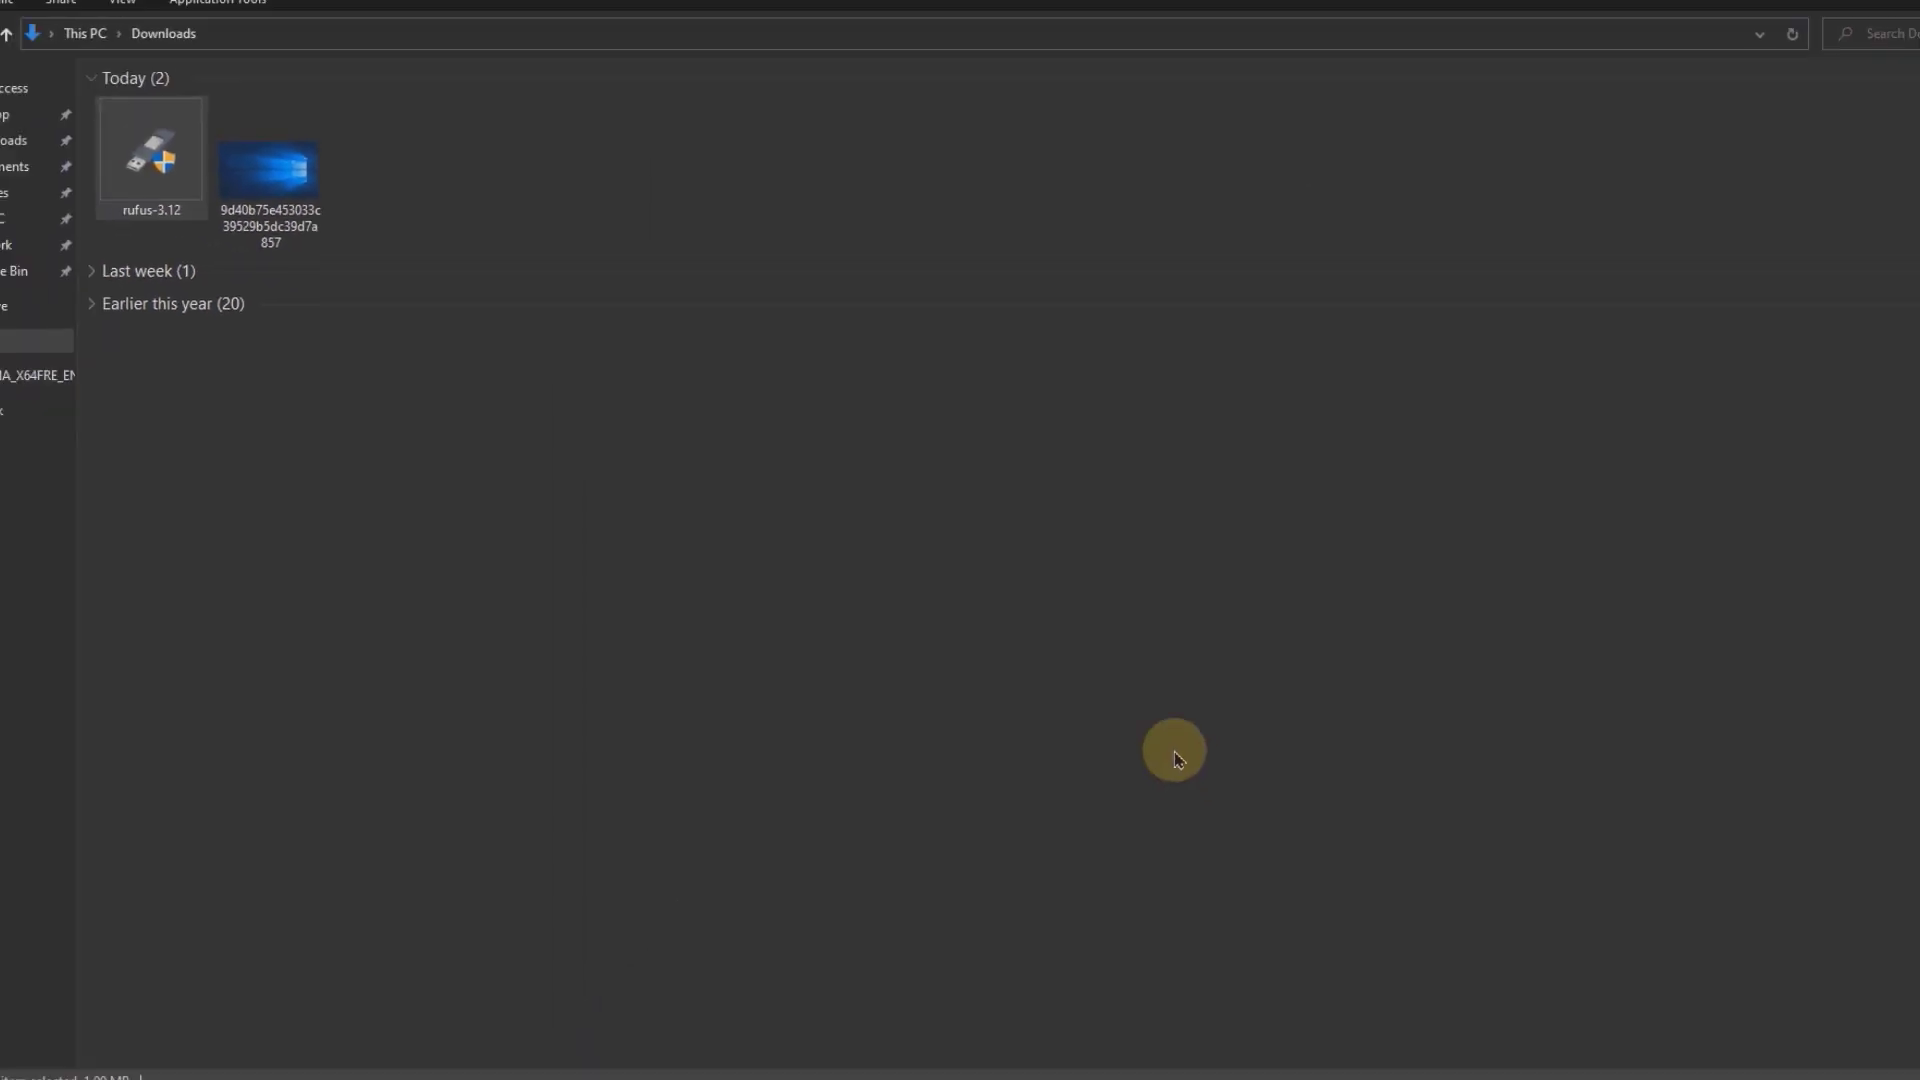
Refresh the Downloads folder, then open the CCCOMA_X64FRE_EN-US_DV9 (G:) drive from This PC to examine its installation files.
right_click(758, 462)
click(773, 546)
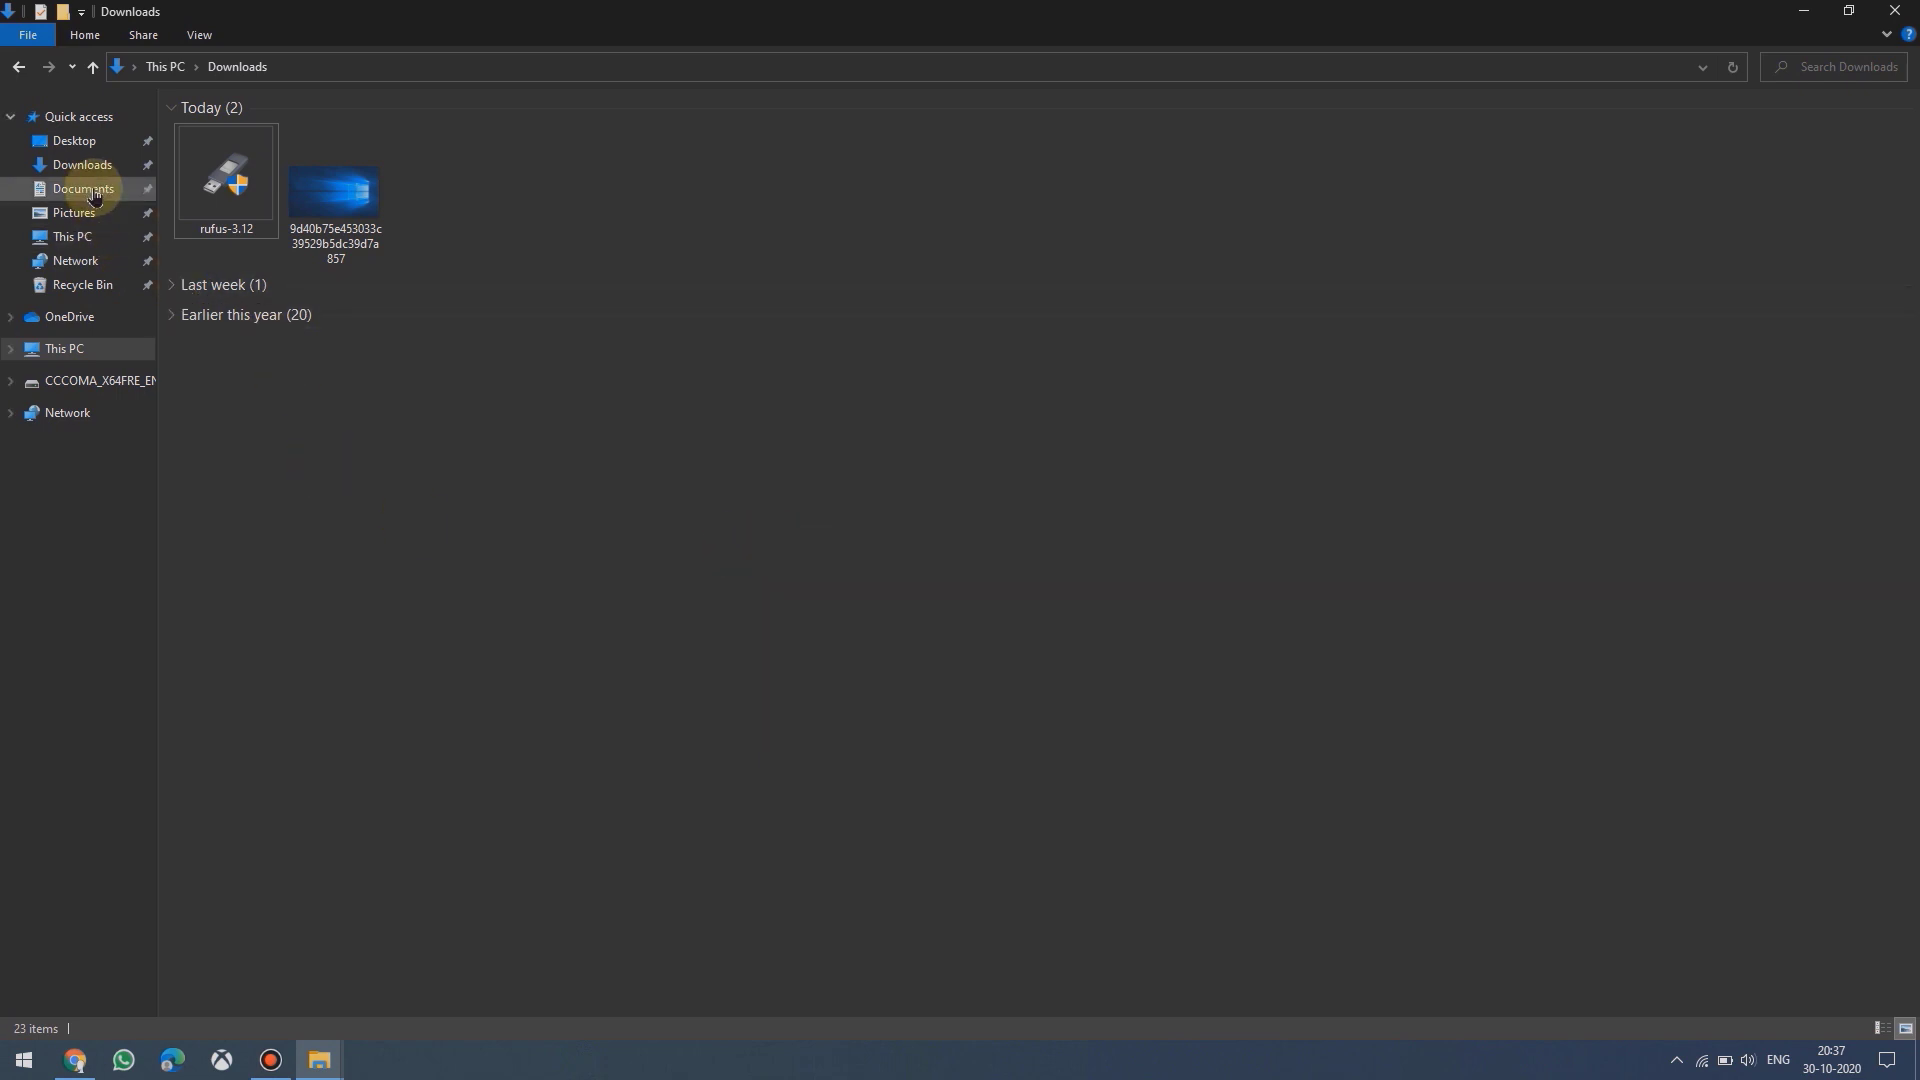
click(81, 242)
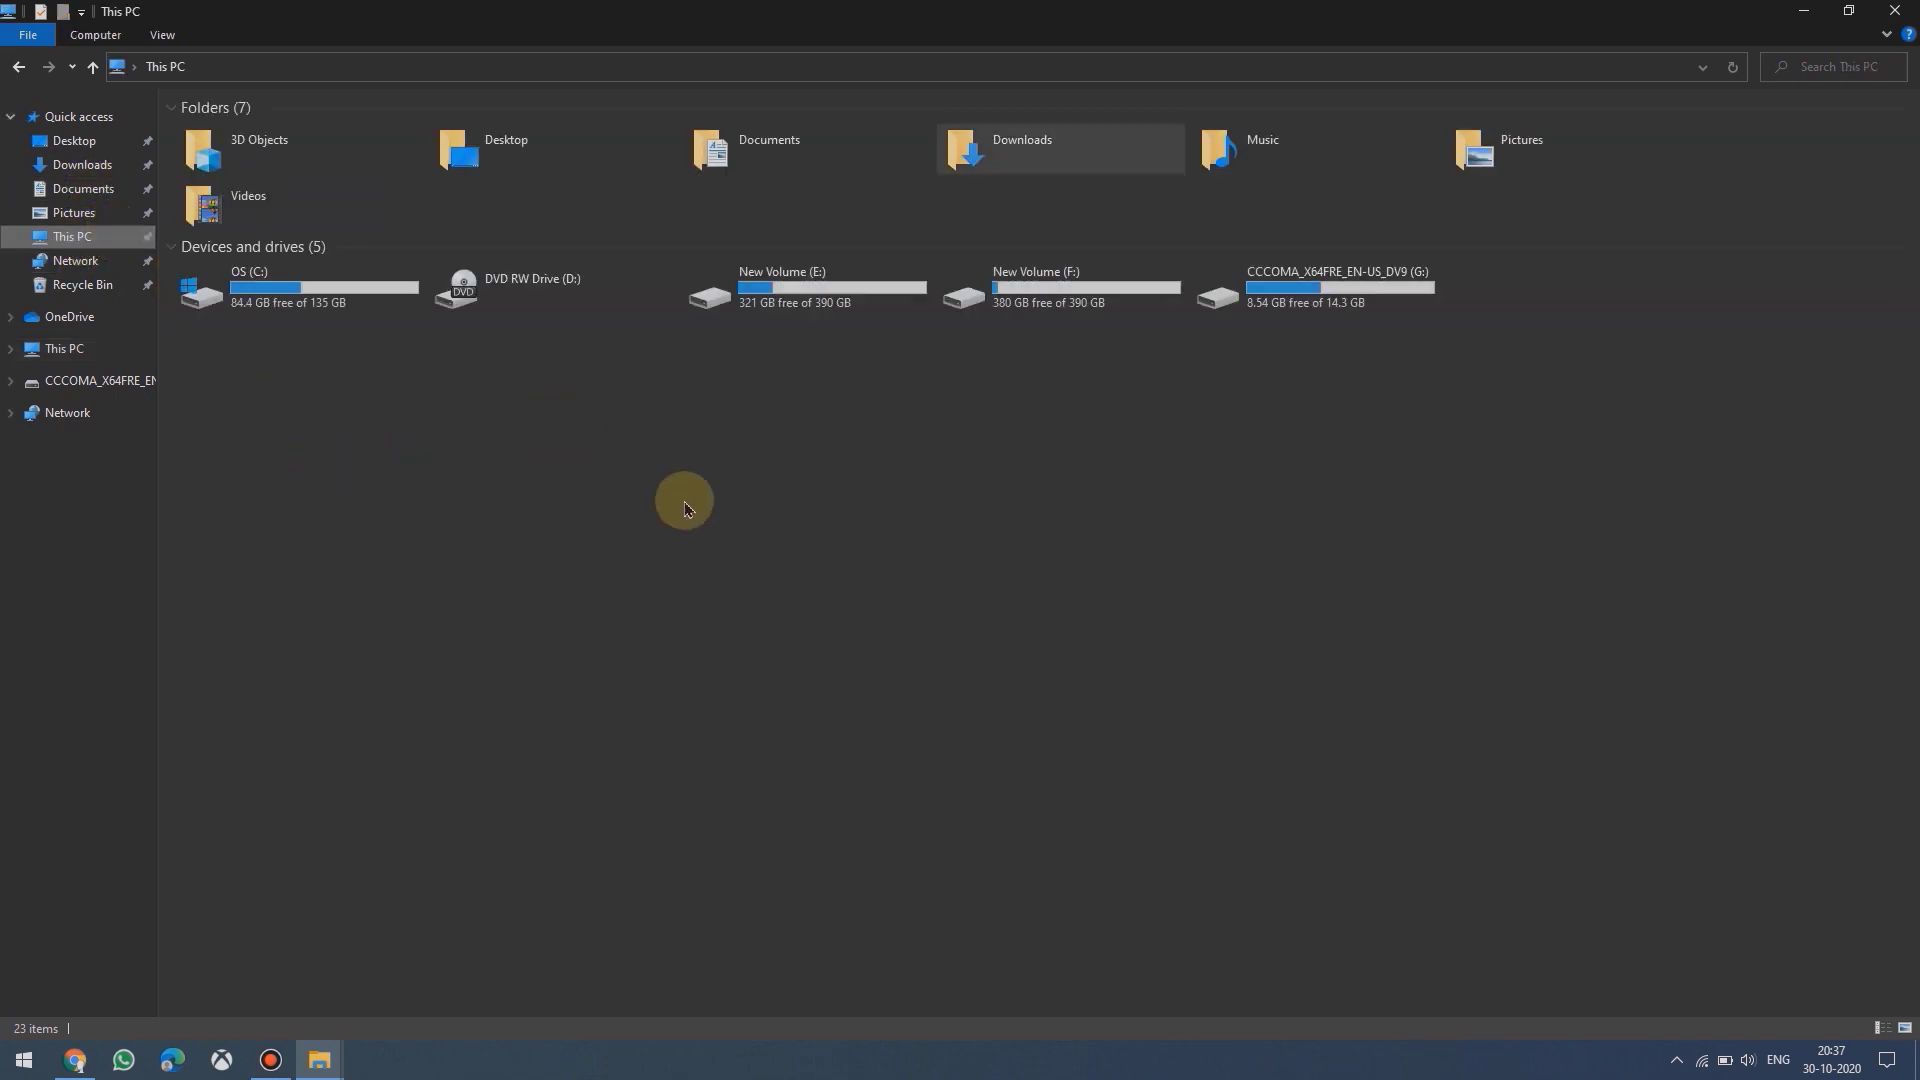
double_click(1288, 300)
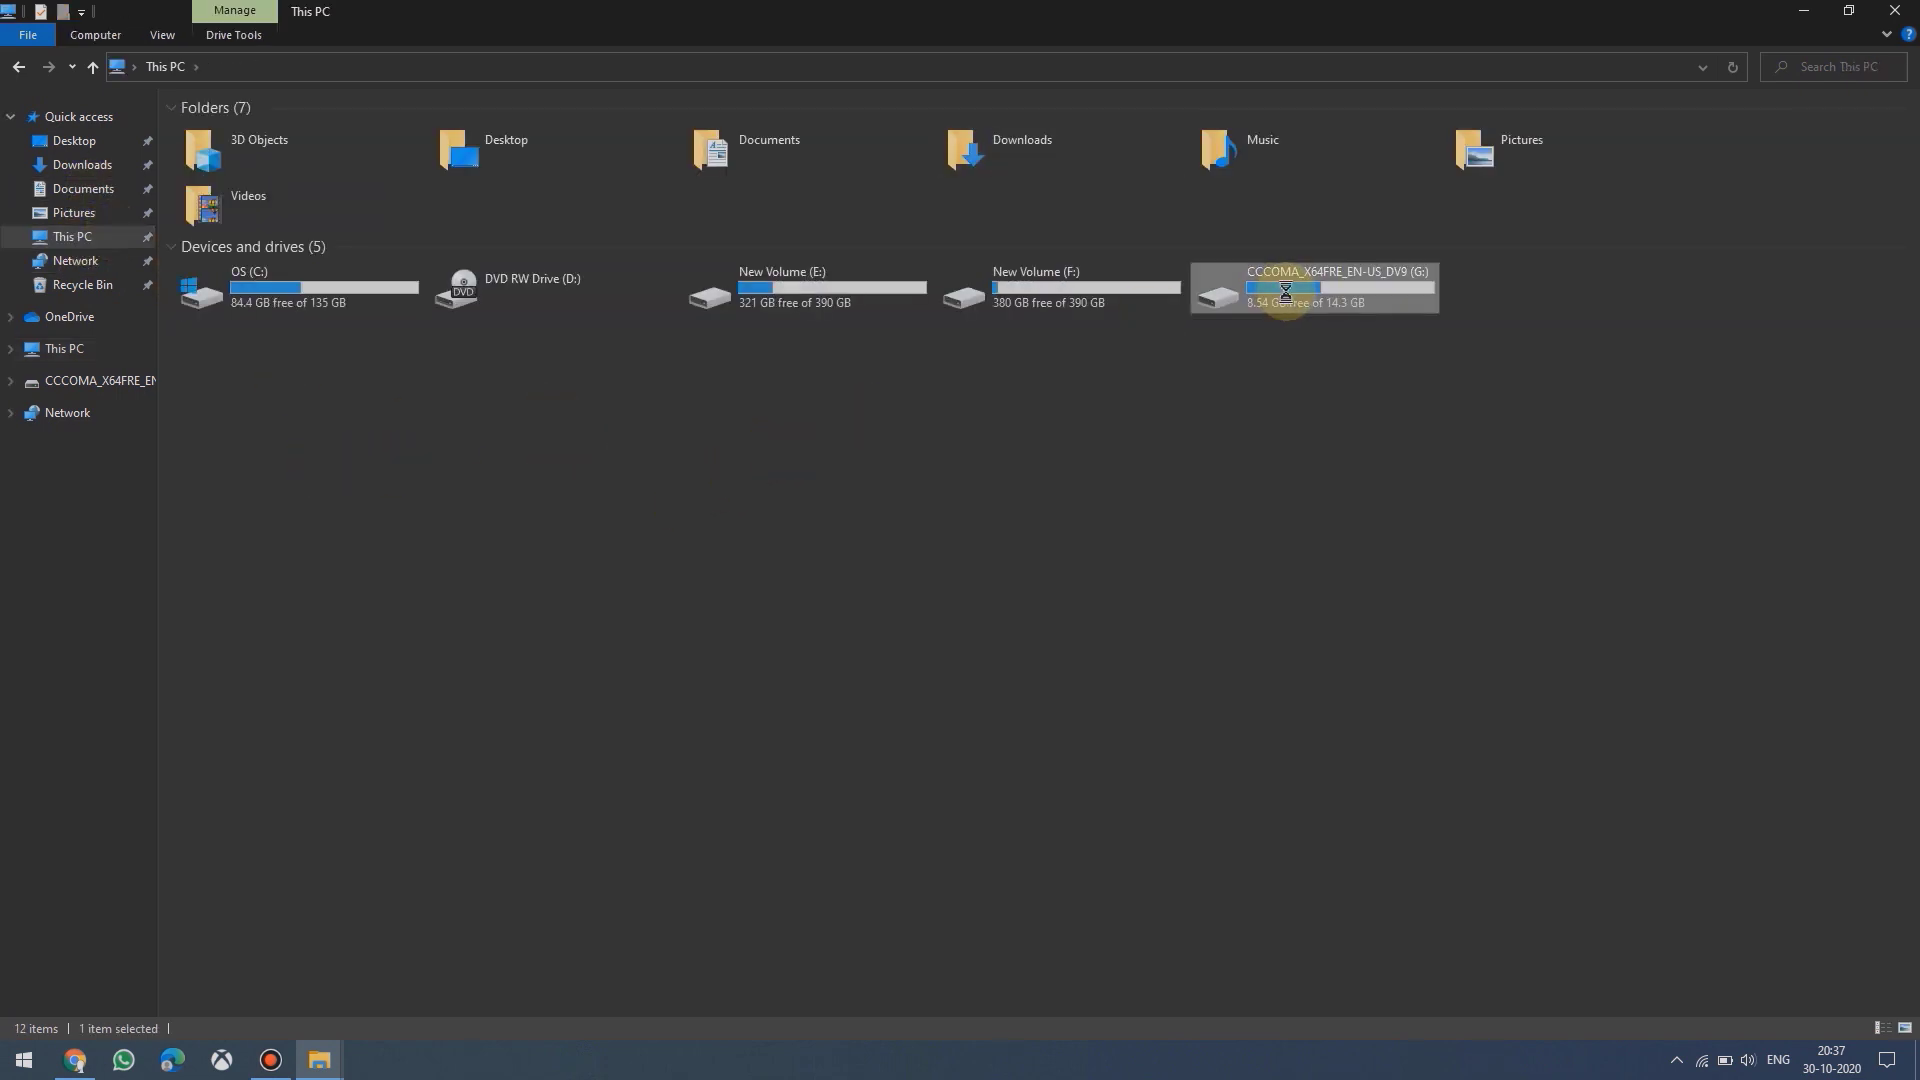
drag(1520, 318, 230, 125)
click(1300, 553)
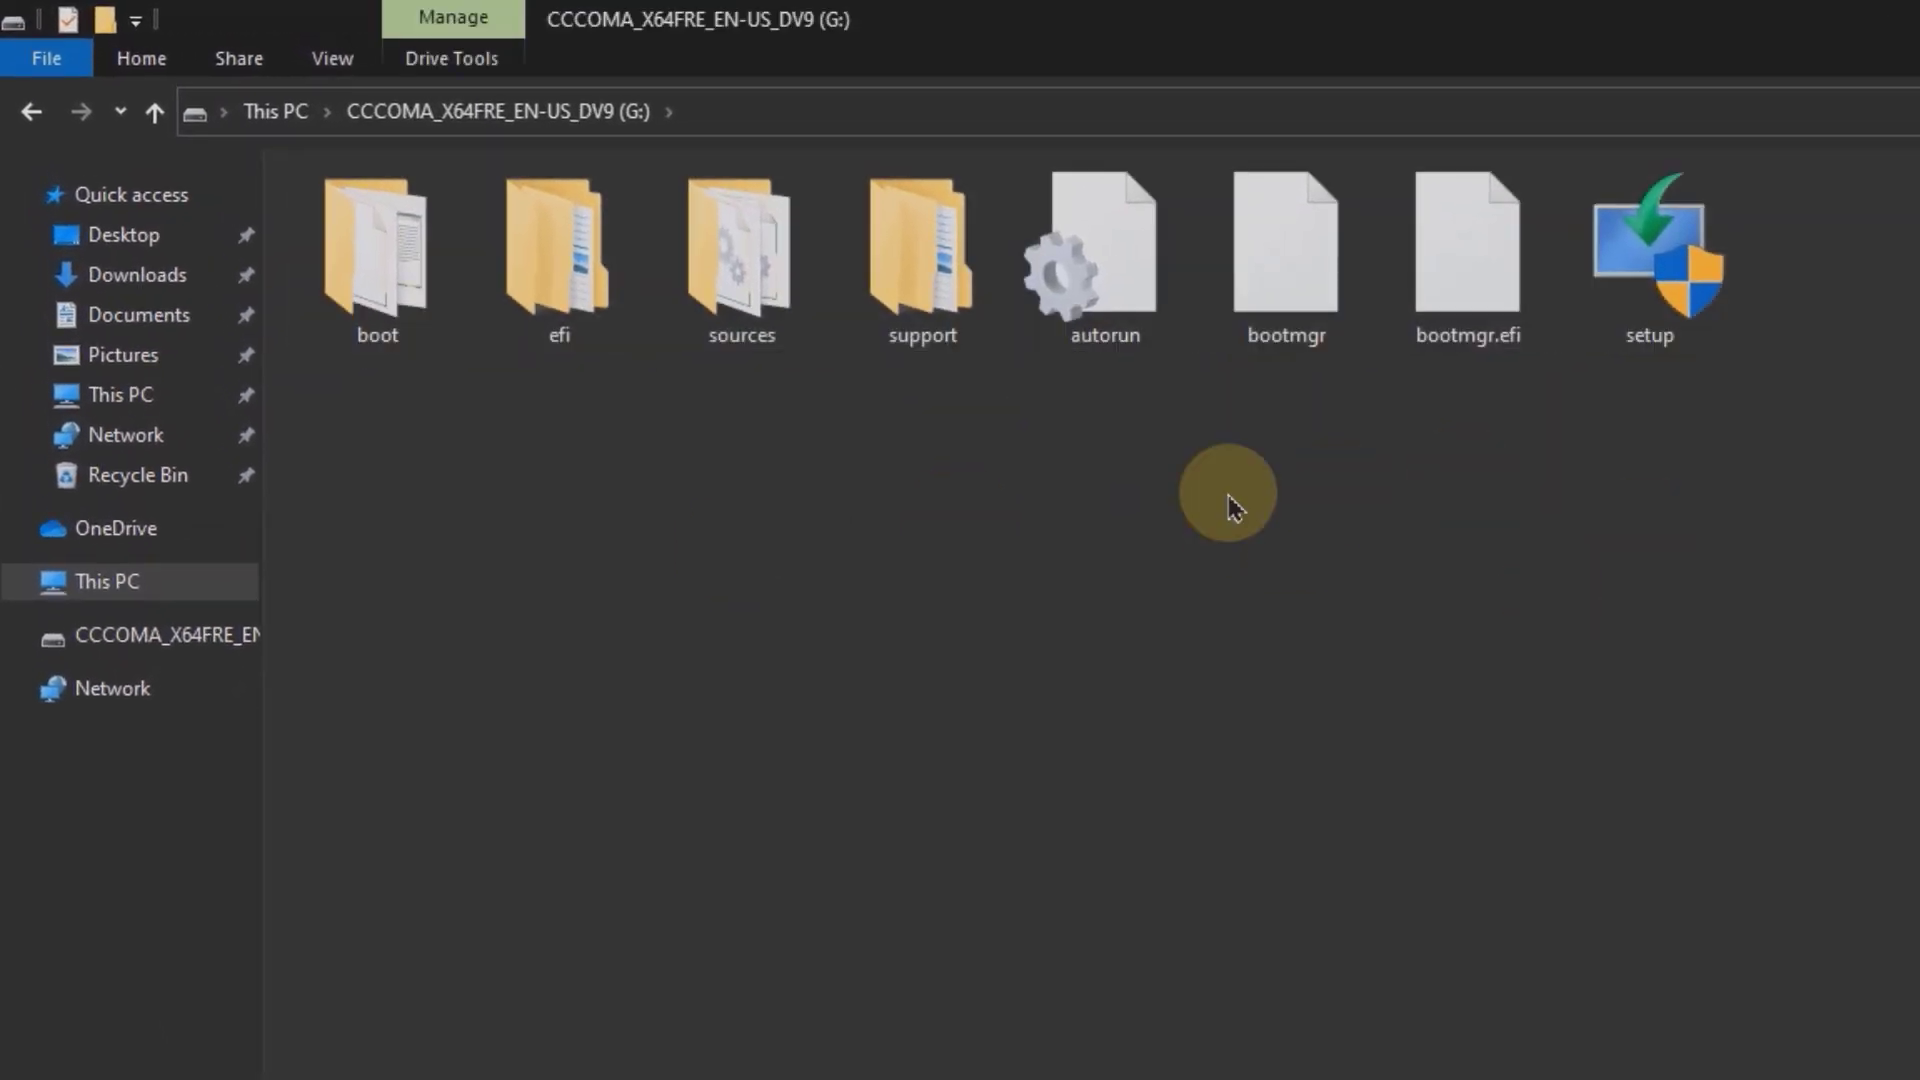